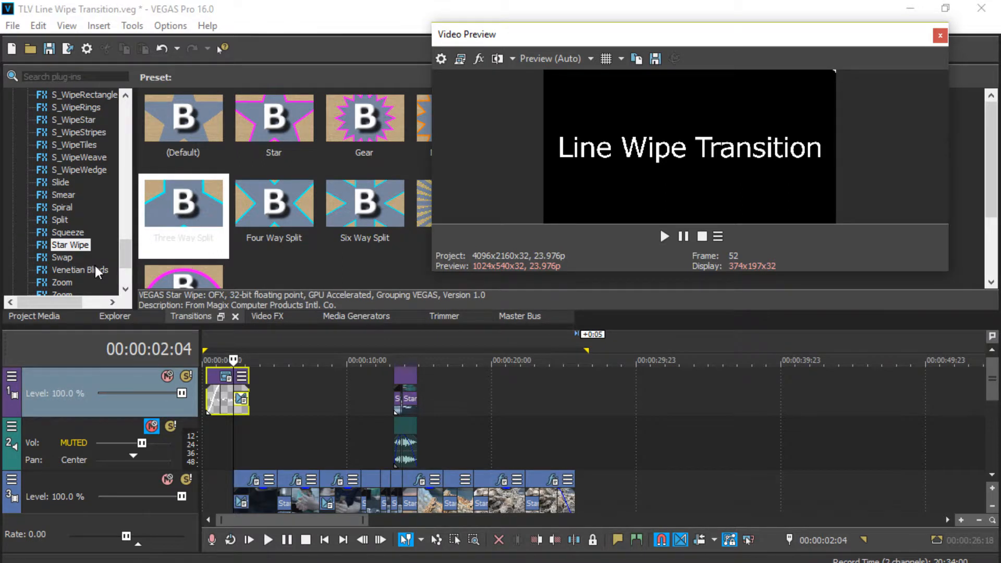
Open the Star Wipe settings of the title clip's end transition on track 1 and play the transition from 00:00:02:04
{"action": "left_click_drag", "start_coordinate": [97, 271], "coordinate": [243, 399]}
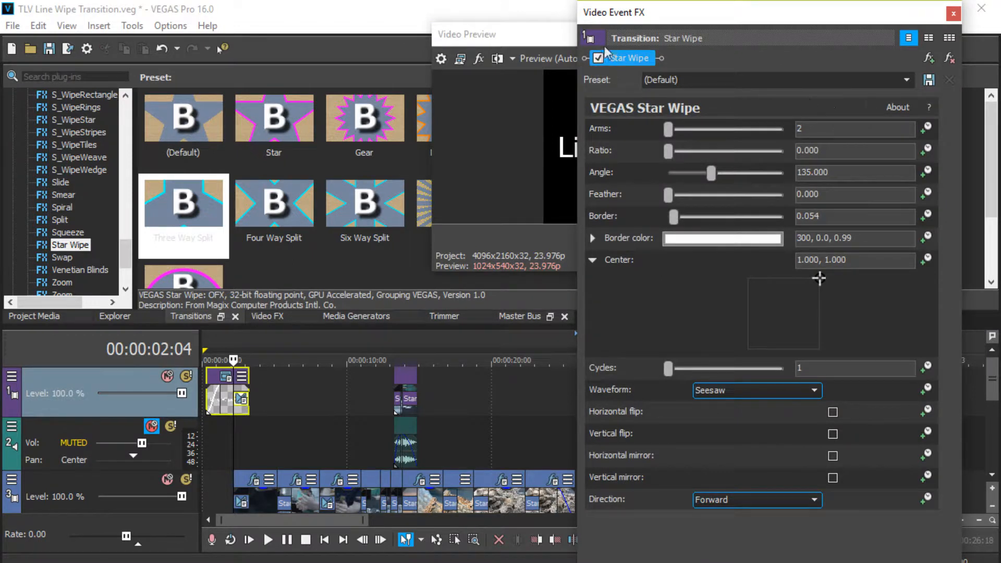
{"action": "left_click_drag", "start_coordinate": [665, 13], "coordinate": [699, 315]}
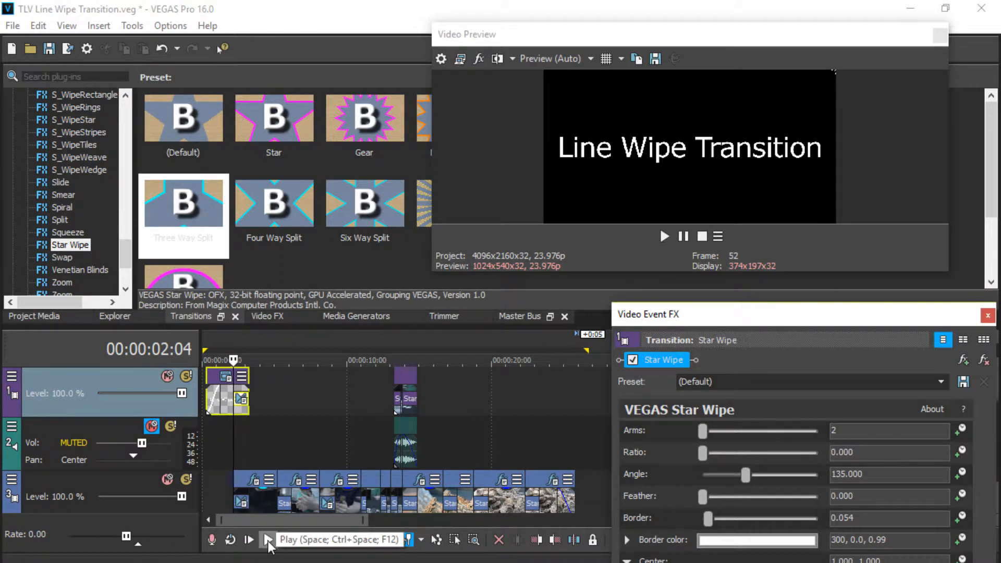
{"action": "left_click", "coordinate": [268, 541]}
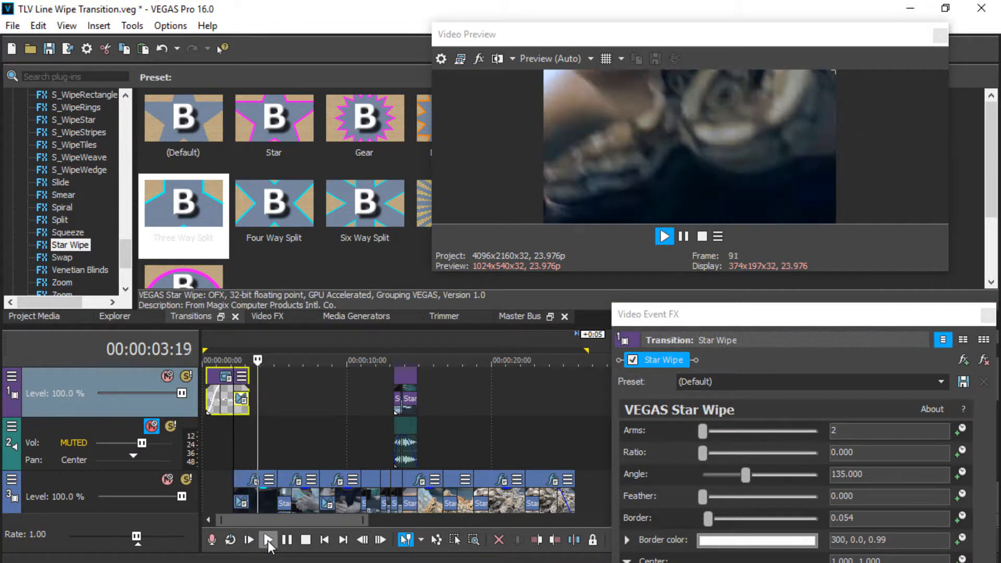
{"action": "left_click", "coordinate": [287, 540]}
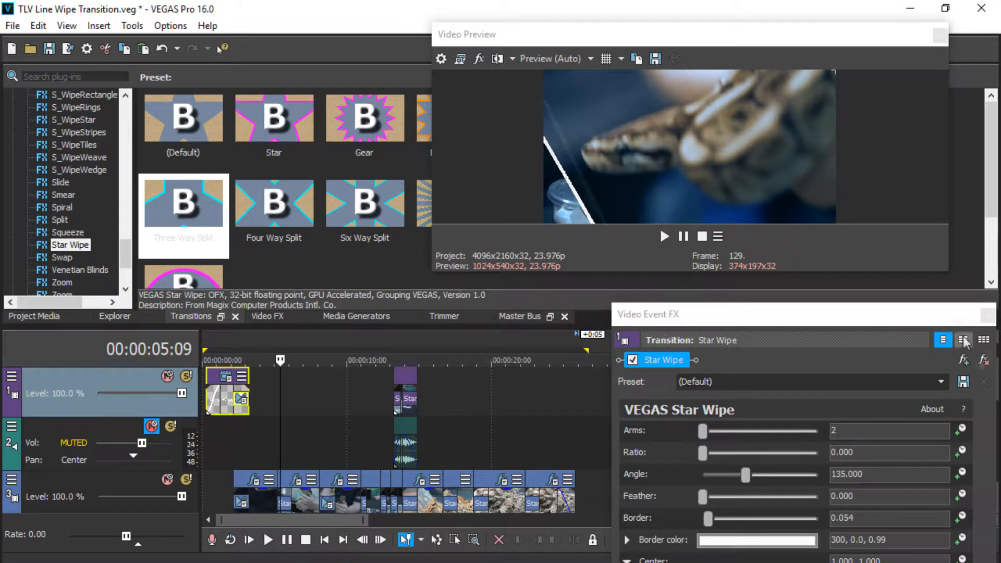
Try the (Default) preset on the title clip's Star Wipe transition, and undo the preset change
{"action": "left_click_drag", "start_coordinate": [859, 320], "coordinate": [602, 96]}
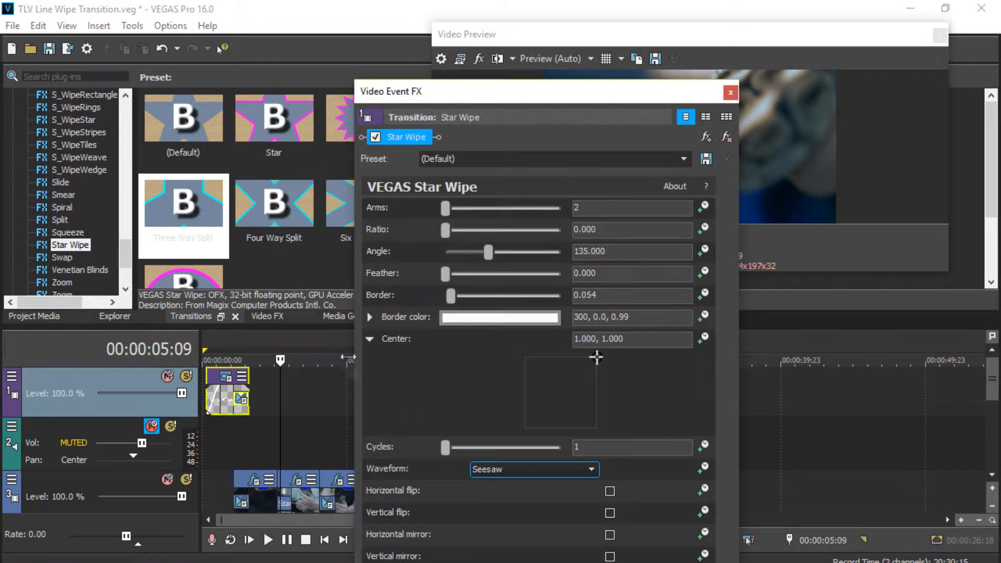
{"action": "left_click", "coordinate": [393, 140]}
{"action": "left_click", "coordinate": [678, 158]}
{"action": "left_click", "coordinate": [683, 156]}
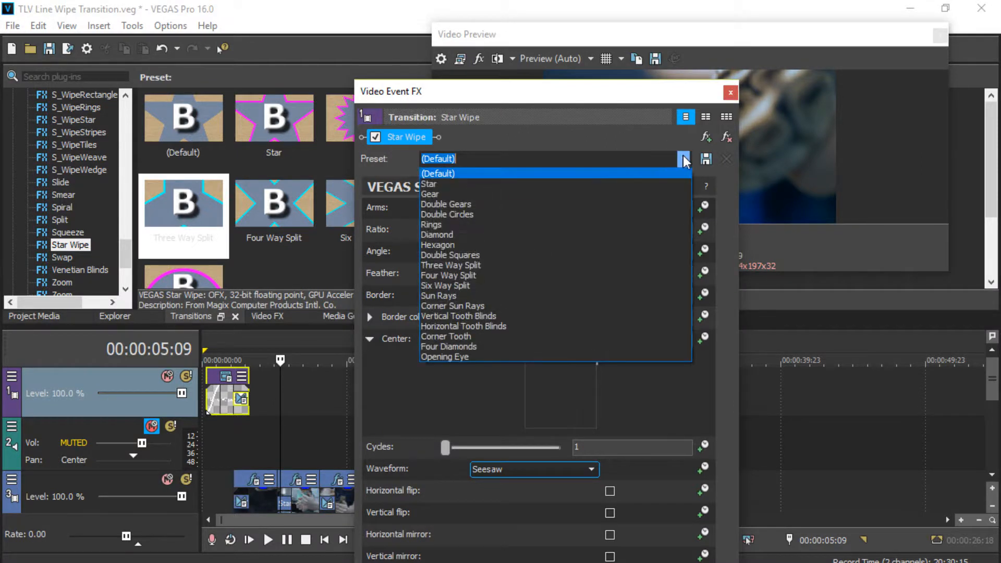
{"action": "left_click", "coordinate": [431, 172]}
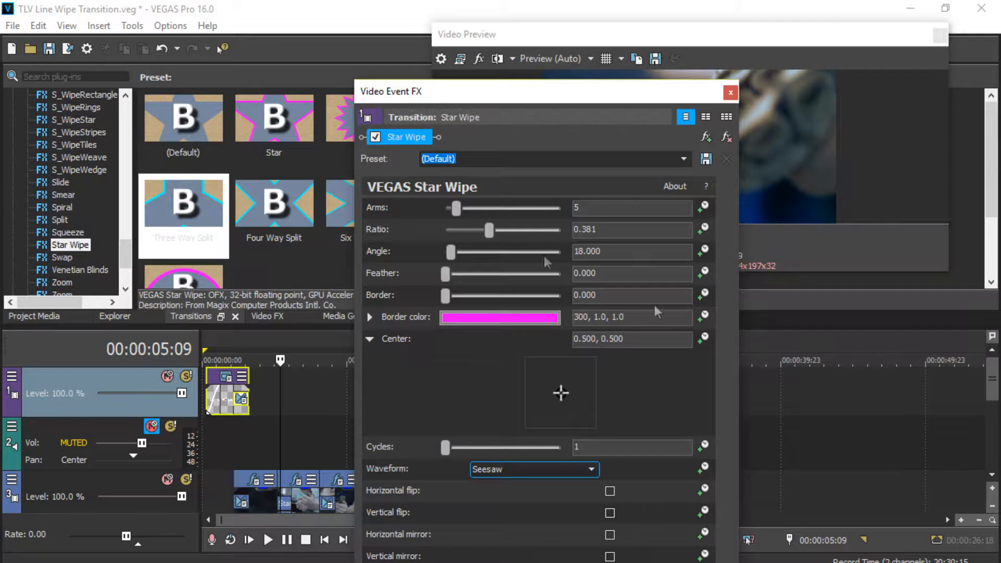
{"action": "left_click", "coordinate": [45, 25]}
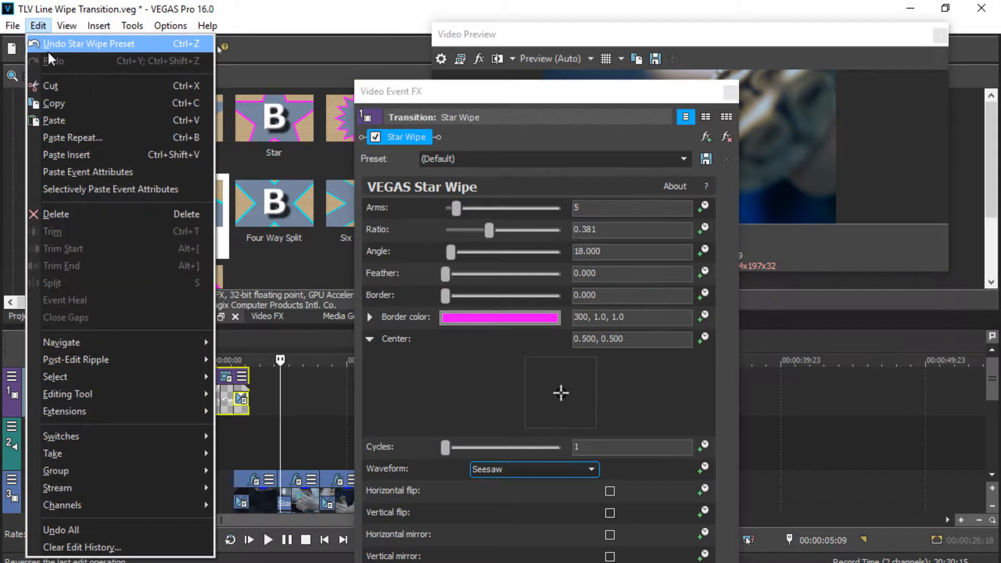
{"action": "left_click", "coordinate": [47, 46]}
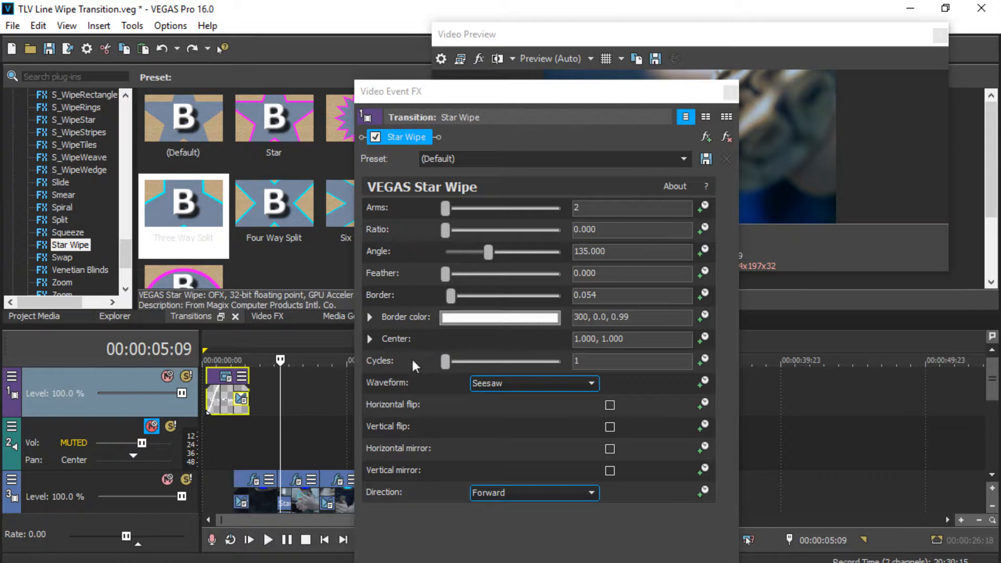
Place the title clip's Star Wipe Center at 1.000, 1.000 and view the transition at 00:00:02:16
{"action": "left_click", "coordinate": [370, 339]}
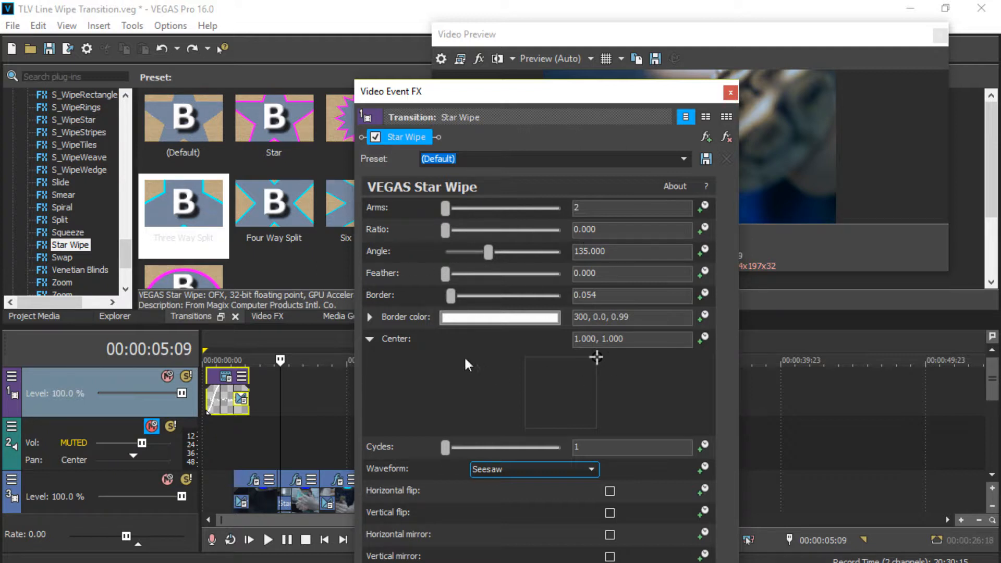
{"action": "mouse_move", "coordinate": [598, 356]}
{"action": "left_mouse_down"}
{"action": "mouse_move", "coordinate": [556, 394]}
{"action": "mouse_move", "coordinate": [593, 362]}
{"action": "left_mouse_up"}
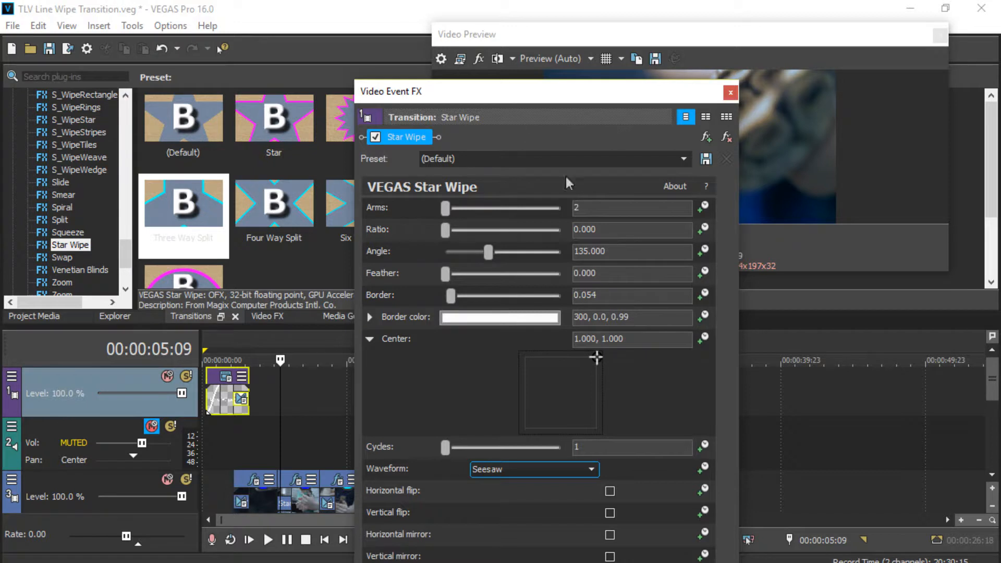
{"action": "left_click_drag", "start_coordinate": [567, 109], "coordinate": [287, 192]}
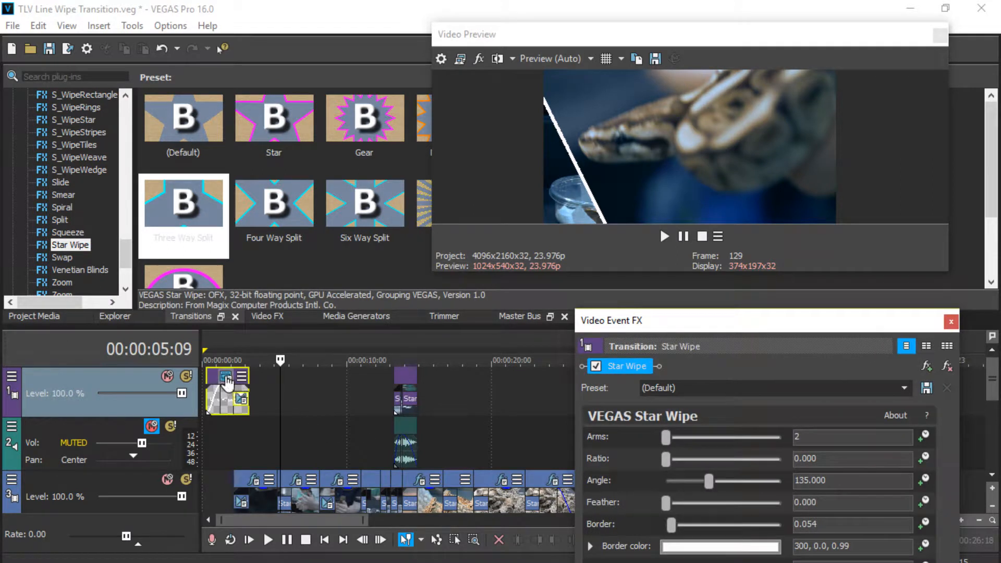
{"action": "left_click", "coordinate": [242, 399]}
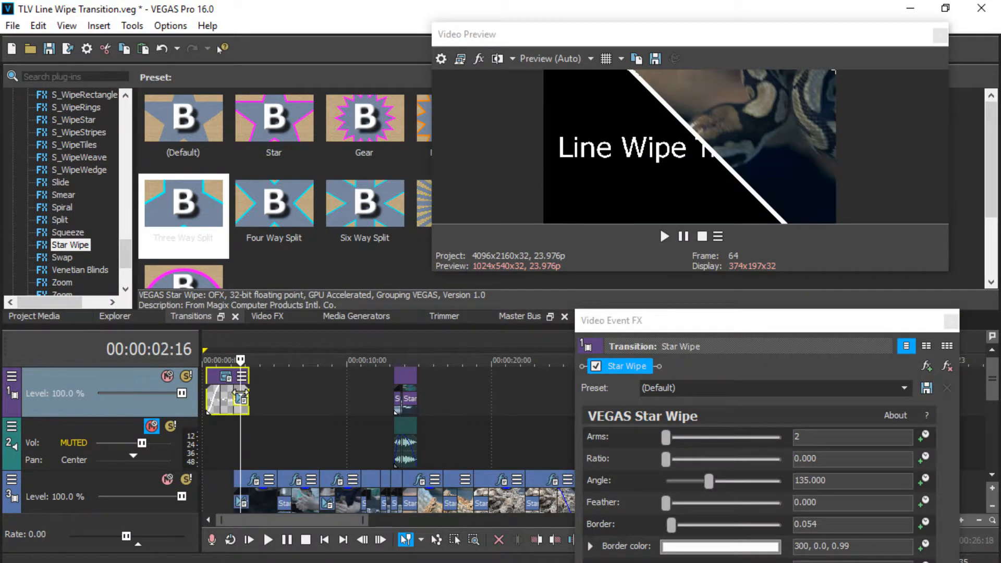
{"action": "left_click_drag", "start_coordinate": [720, 320], "coordinate": [241, 29]}
{"action": "mouse_move", "coordinate": [351, 300]}
{"action": "left_mouse_down"}
{"action": "mouse_move", "coordinate": [271, 378]}
{"action": "mouse_move", "coordinate": [336, 334]}
{"action": "mouse_move", "coordinate": [351, 295]}
{"action": "left_mouse_up"}
{"action": "left_click_drag", "start_coordinate": [359, 39], "coordinate": [721, 331]}
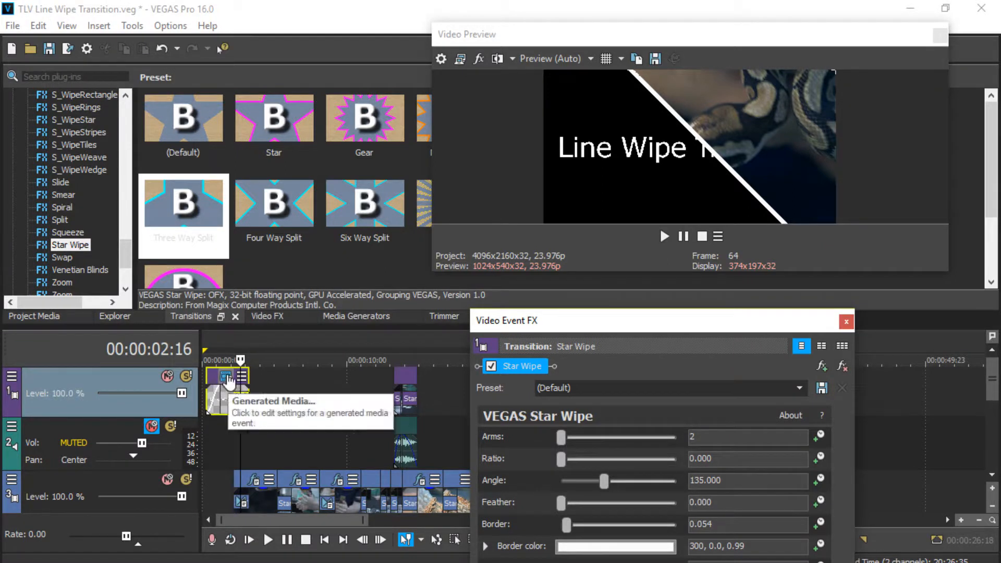
Move the title clip from track 1 to track 3 and set its Star Wipe Center to about 0.978, 0.000
{"action": "left_click_drag", "start_coordinate": [218, 384], "coordinate": [215, 499]}
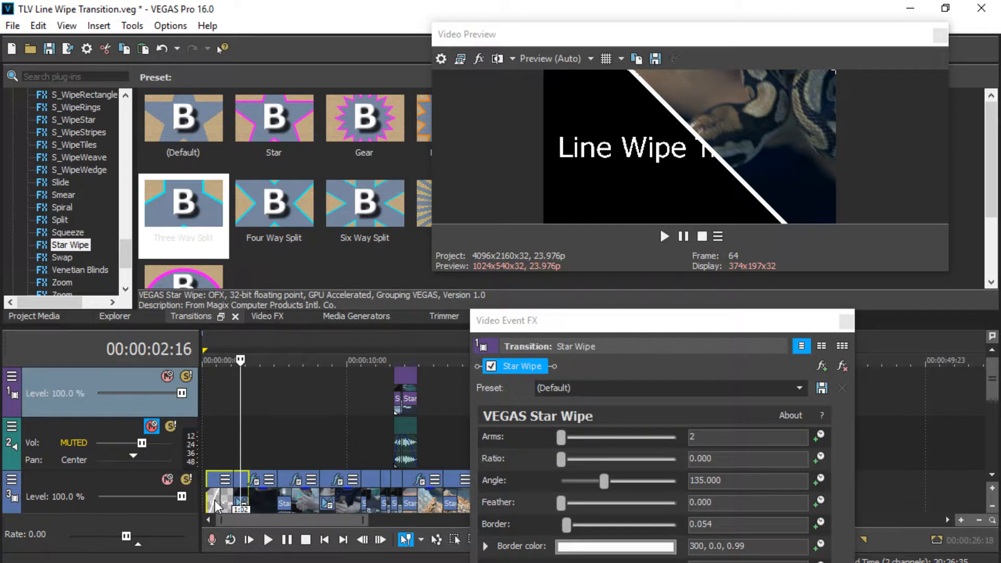
{"action": "left_click_drag", "start_coordinate": [694, 325], "coordinate": [214, 33]}
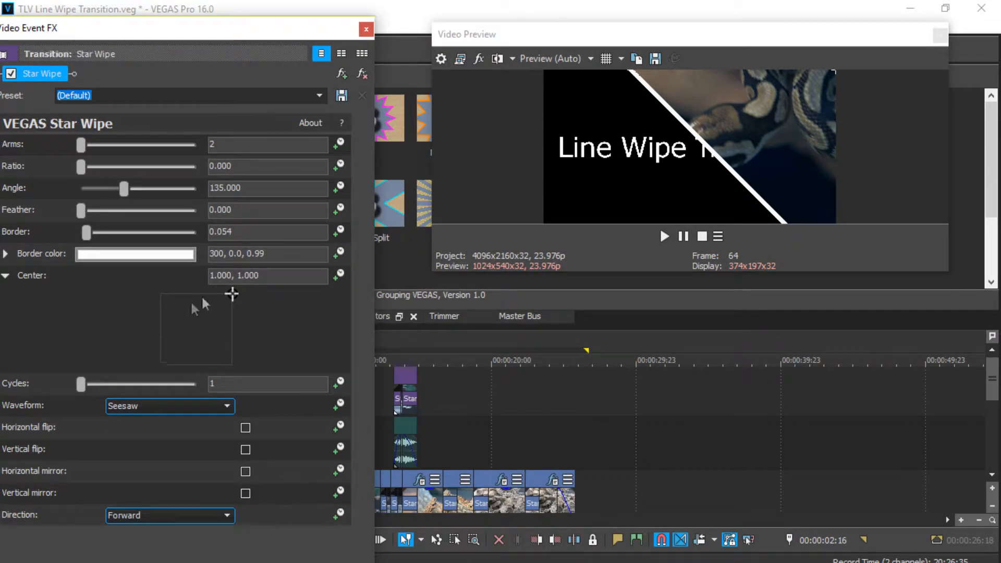
{"action": "left_click_drag", "start_coordinate": [234, 293], "coordinate": [230, 365]}
{"action": "left_click_drag", "start_coordinate": [209, 33], "coordinate": [680, 23]}
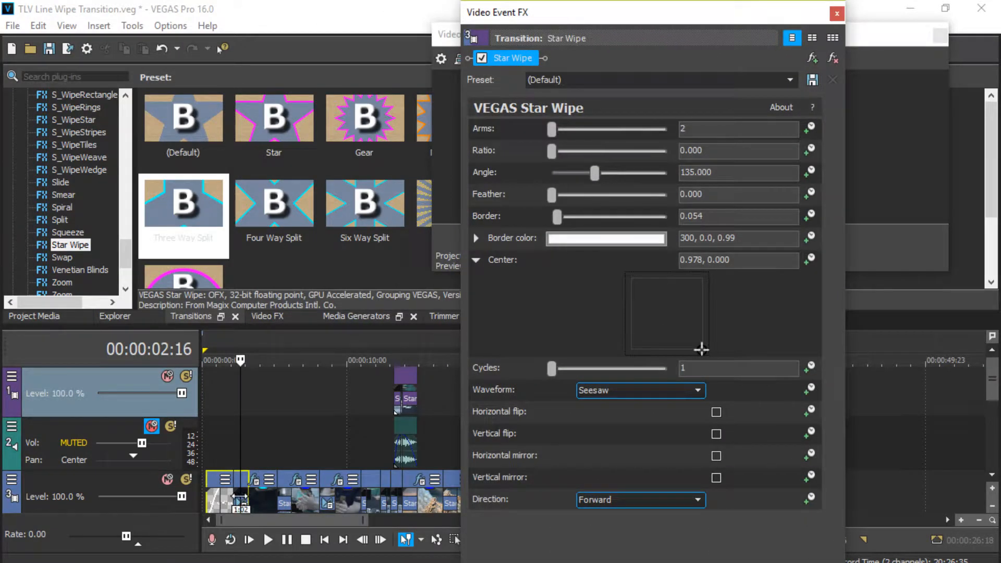
{"action": "left_click", "coordinate": [837, 13]}
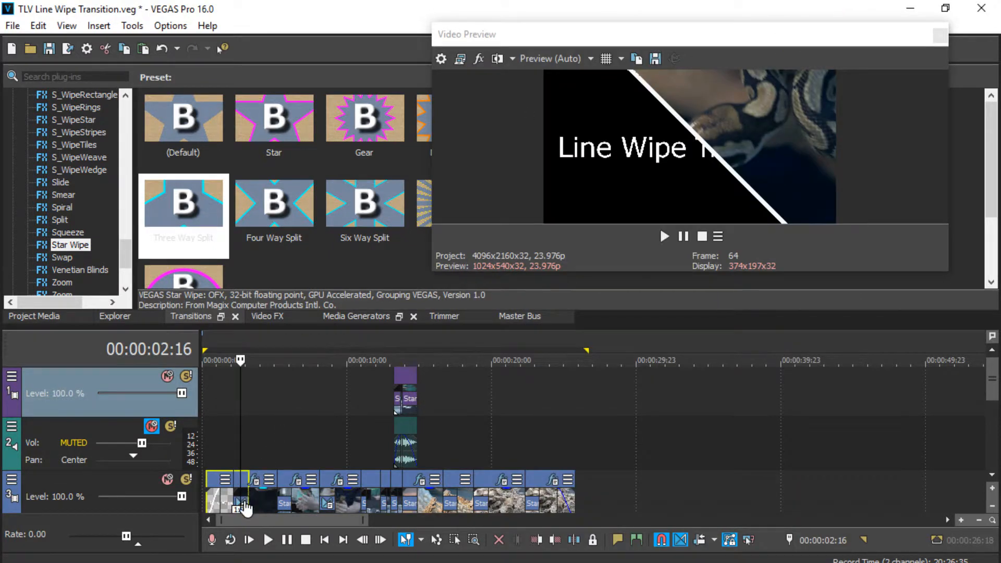
Open the Star Wipe settings of the opening transition on track 3's first footage clip and set Center to about 0.772, 0.000
{"action": "left_click", "coordinate": [254, 481]}
{"action": "left_click_drag", "start_coordinate": [701, 23], "coordinate": [839, 148]}
{"action": "left_click", "coordinate": [614, 384]}
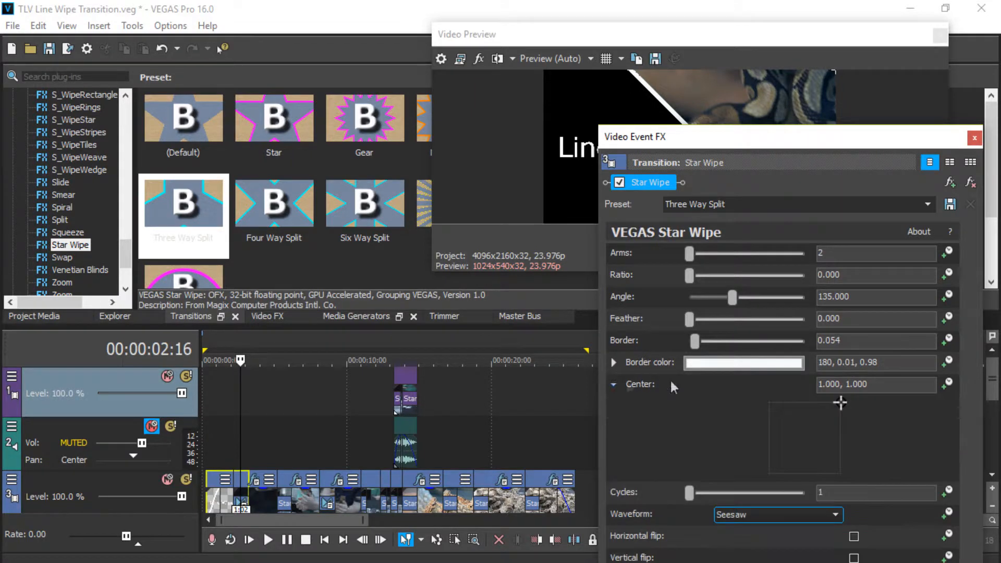
{"action": "left_click_drag", "start_coordinate": [847, 137], "coordinate": [259, 11]}
{"action": "left_click_drag", "start_coordinate": [248, 277], "coordinate": [239, 375]}
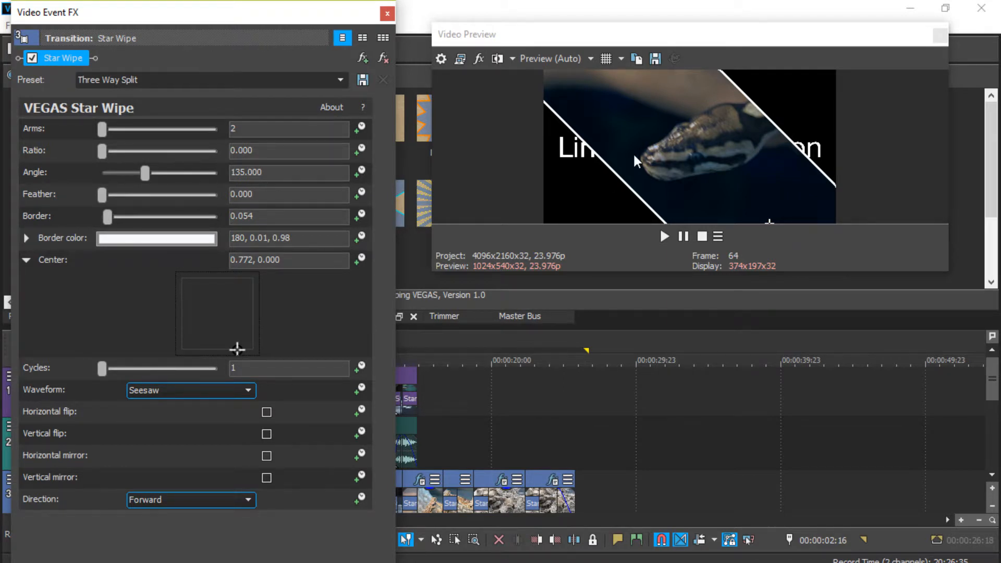
Put the playhead at the footage clip's start, 00:00:02:04, and move the Star Wipe Center to 1.000, 1.000
{"action": "left_click_drag", "start_coordinate": [228, 17], "coordinate": [505, 345]}
{"action": "left_click", "coordinate": [234, 480]}
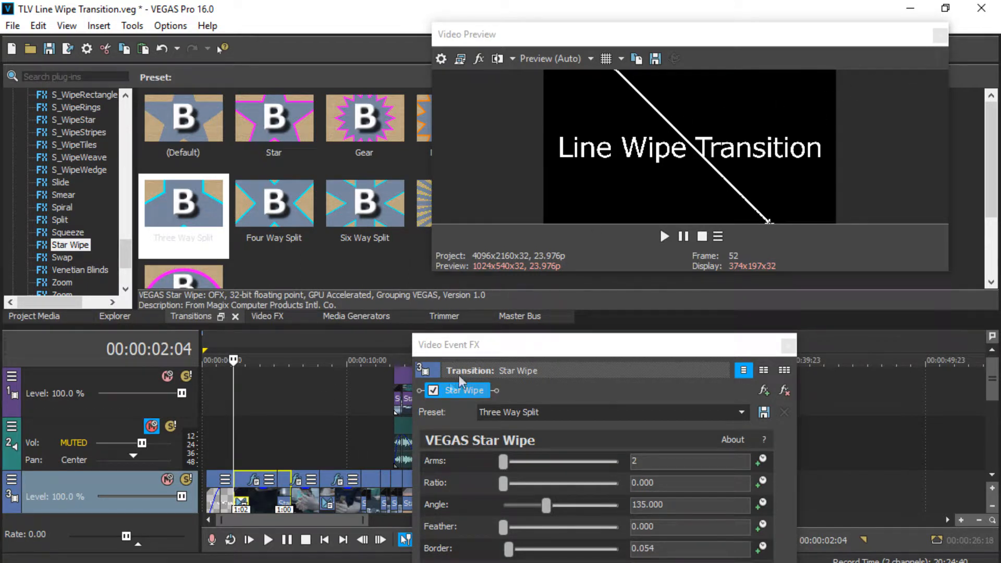
{"action": "left_click_drag", "start_coordinate": [483, 349], "coordinate": [229, 186]}
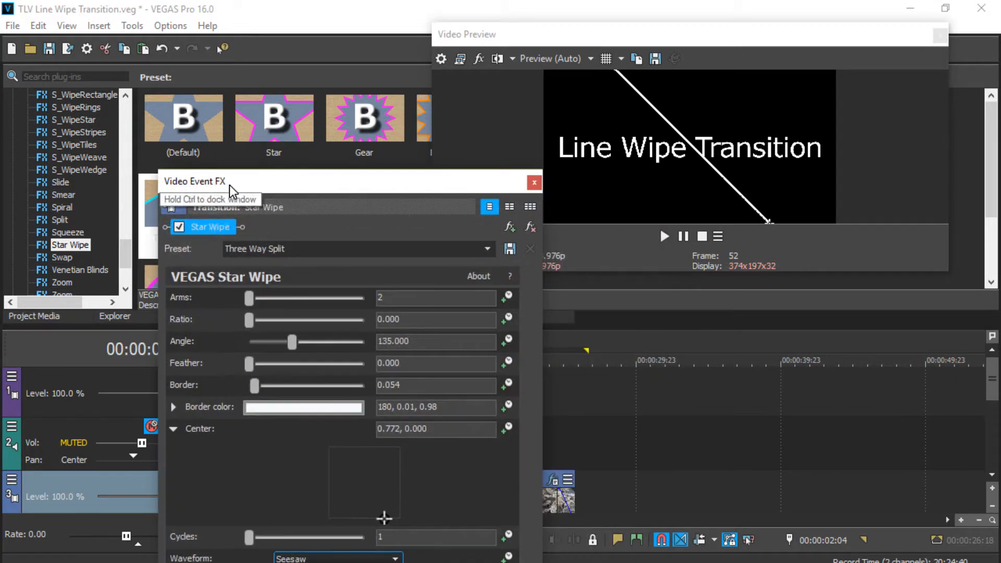
{"action": "left_click_drag", "start_coordinate": [380, 518], "coordinate": [402, 441]}
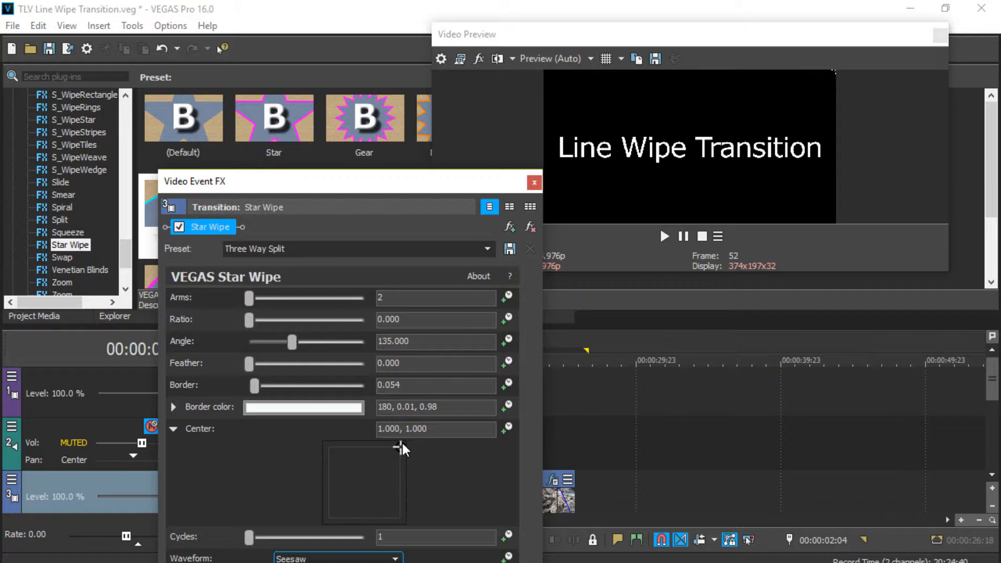
Move the Star Wipe Center to the lower-left corner of its grid and play the transition
{"action": "left_click_drag", "start_coordinate": [401, 447], "coordinate": [329, 518]}
{"action": "left_click_drag", "start_coordinate": [396, 182], "coordinate": [997, 310]}
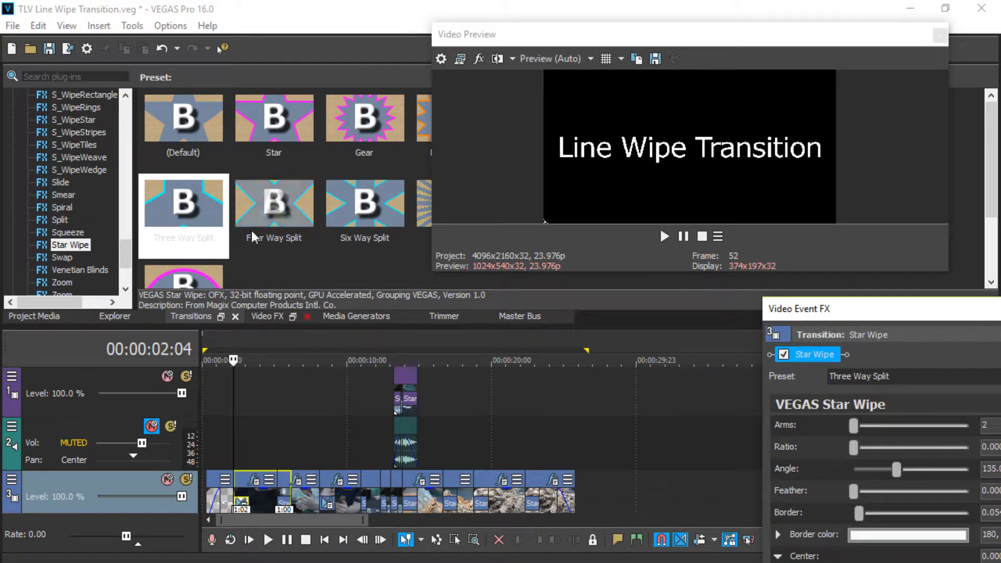
{"action": "left_click", "coordinate": [663, 237]}
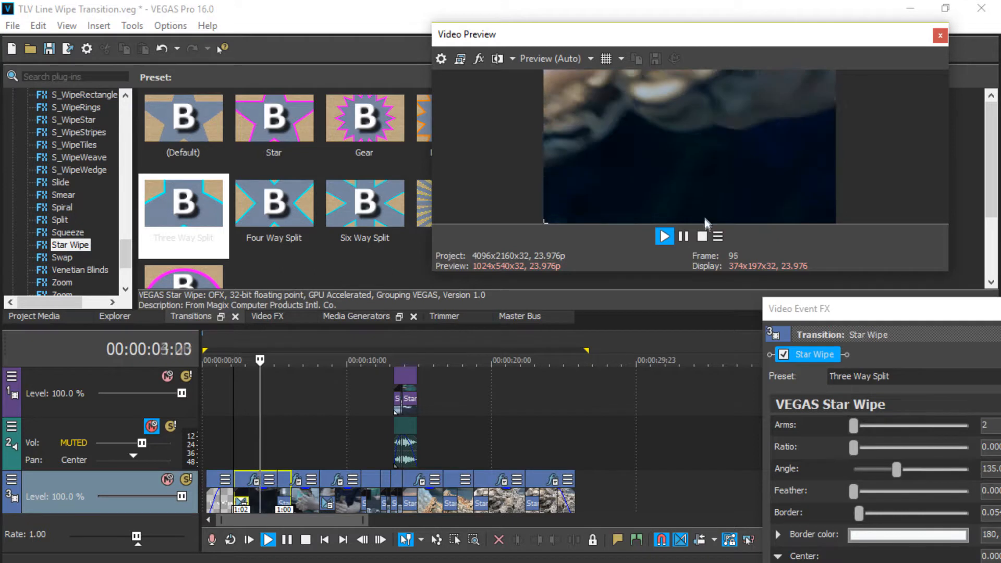
{"action": "left_click", "coordinate": [702, 236]}
Return the Star Wipe Center to the grid's upper-right corner at 1.000, 1.000 and preview the transition
{"action": "left_click_drag", "start_coordinate": [835, 309], "coordinate": [202, 125]}
{"action": "left_click_drag", "start_coordinate": [304, 463], "coordinate": [387, 380]}
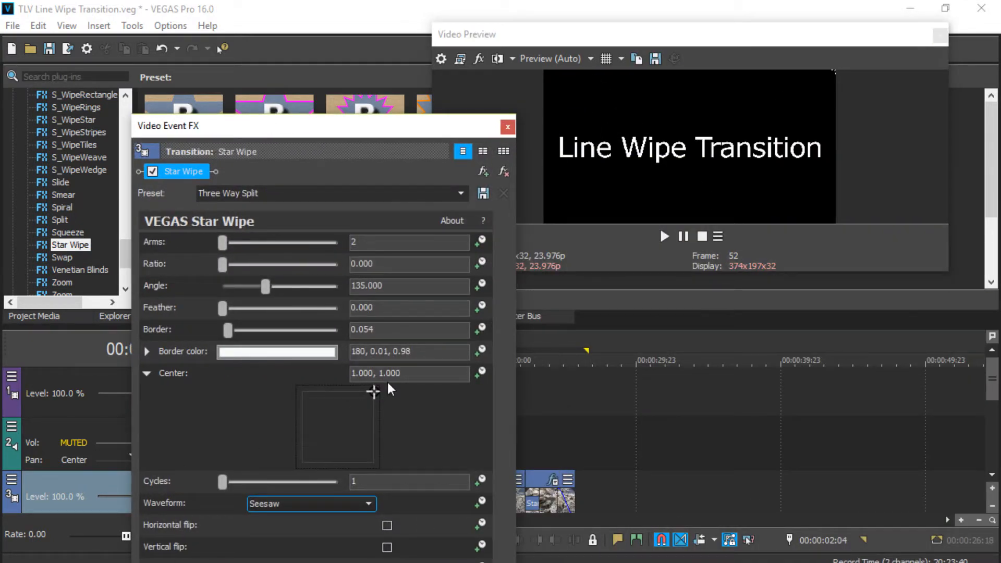
{"action": "left_click", "coordinate": [669, 239]}
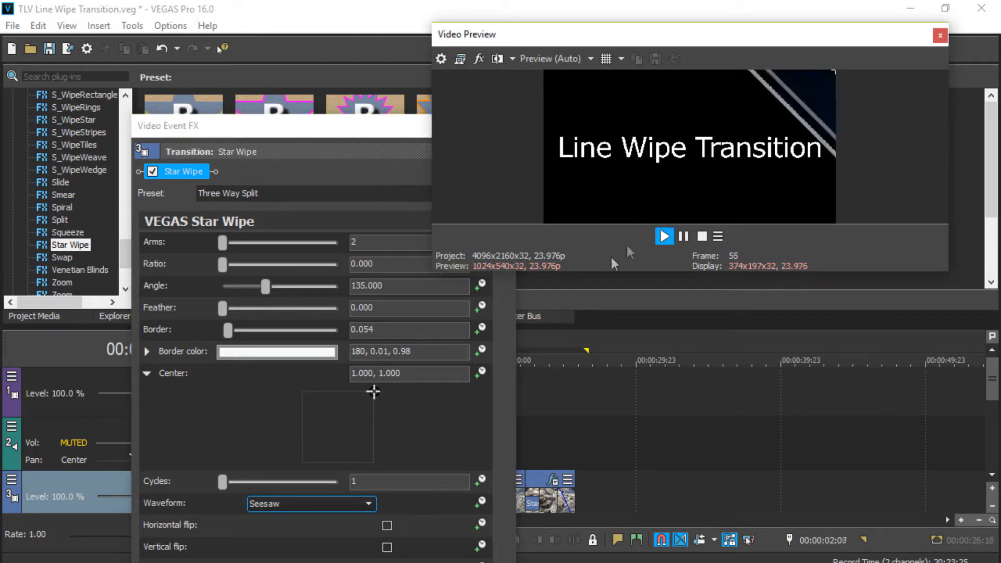
{"action": "left_click", "coordinate": [703, 237]}
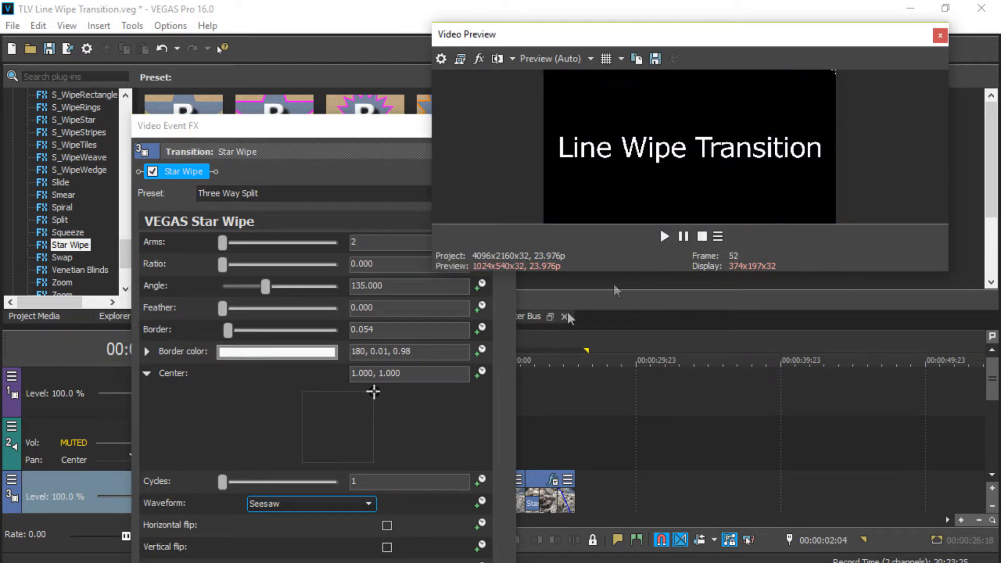
Move the Star Wipe Center to the upper-left corner of its grid at 0.000, 1.000 and preview the wipe
{"action": "left_click_drag", "start_coordinate": [378, 392], "coordinate": [301, 392]}
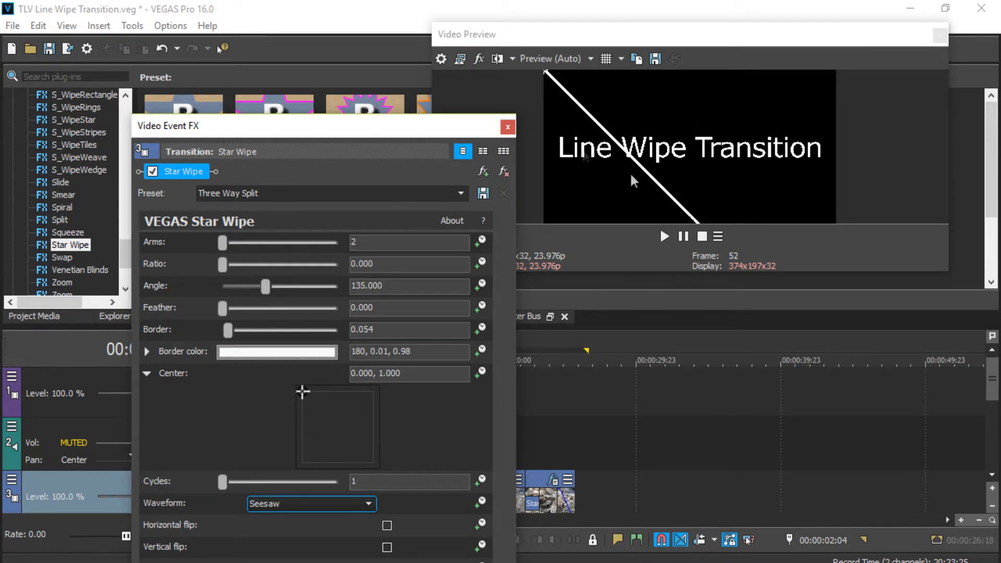
{"action": "left_click", "coordinate": [664, 236]}
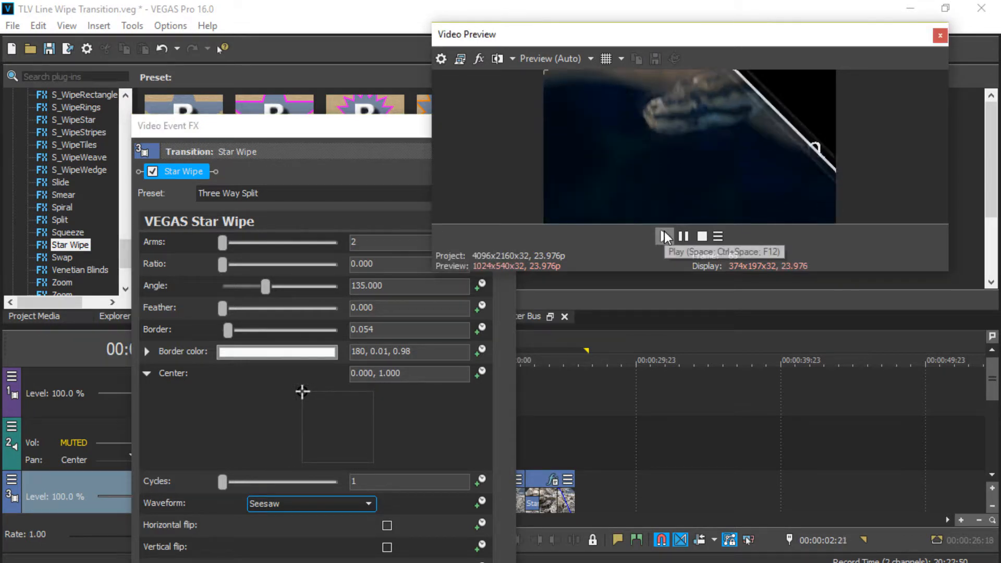
{"action": "left_click", "coordinate": [700, 237]}
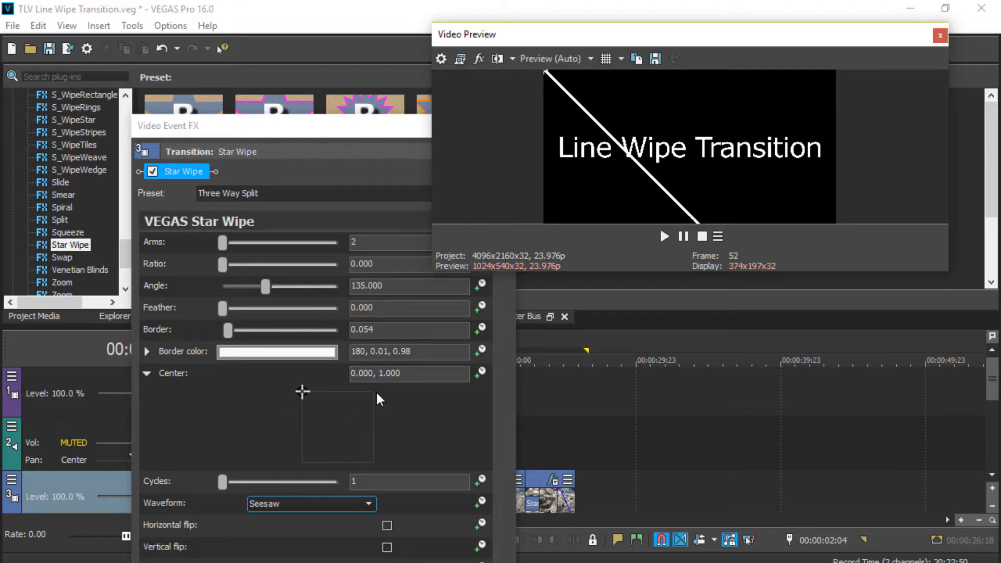
Move the Star Wipe Center to about 0.946, 0.989 and set the Angle to 115
{"action": "left_click_drag", "start_coordinate": [305, 395], "coordinate": [370, 392]}
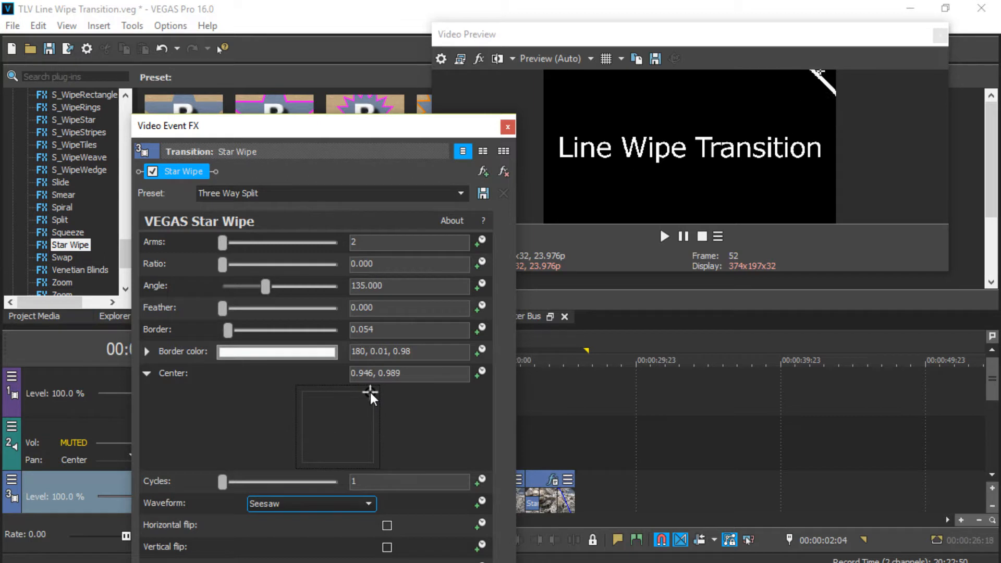
{"action": "left_click_drag", "start_coordinate": [383, 285], "coordinate": [360, 287]}
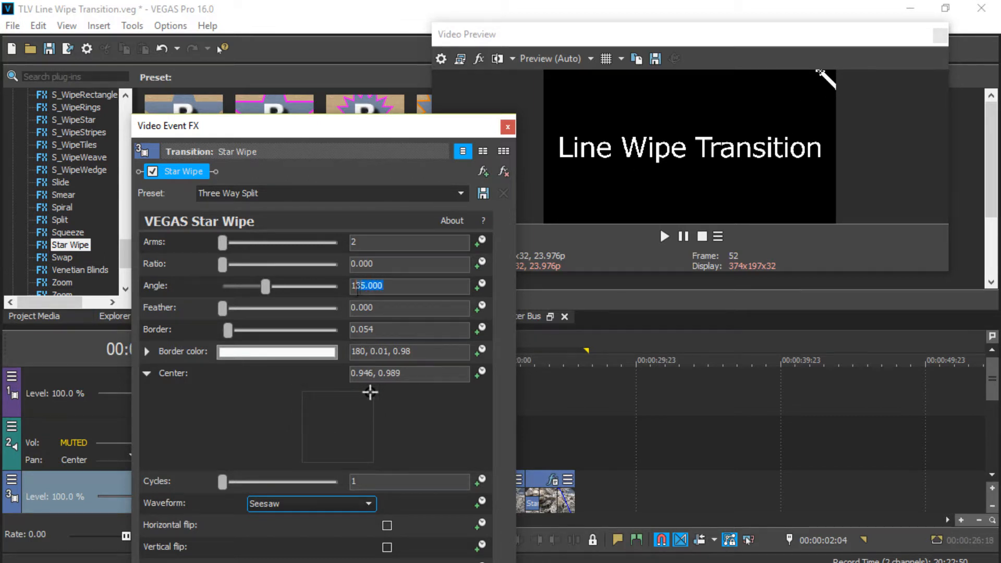
{"action": "type", "text": "115"}
{"action": "key", "text": "Return"}
Reposition the Star Wipe Center and place it exactly at 1.000, 1.000
{"action": "left_click_drag", "start_coordinate": [370, 395], "coordinate": [231, 354]}
{"action": "left_click_drag", "start_coordinate": [198, 324], "coordinate": [421, 504]}
{"action": "left_click_drag", "start_coordinate": [393, 467], "coordinate": [436, 379]}
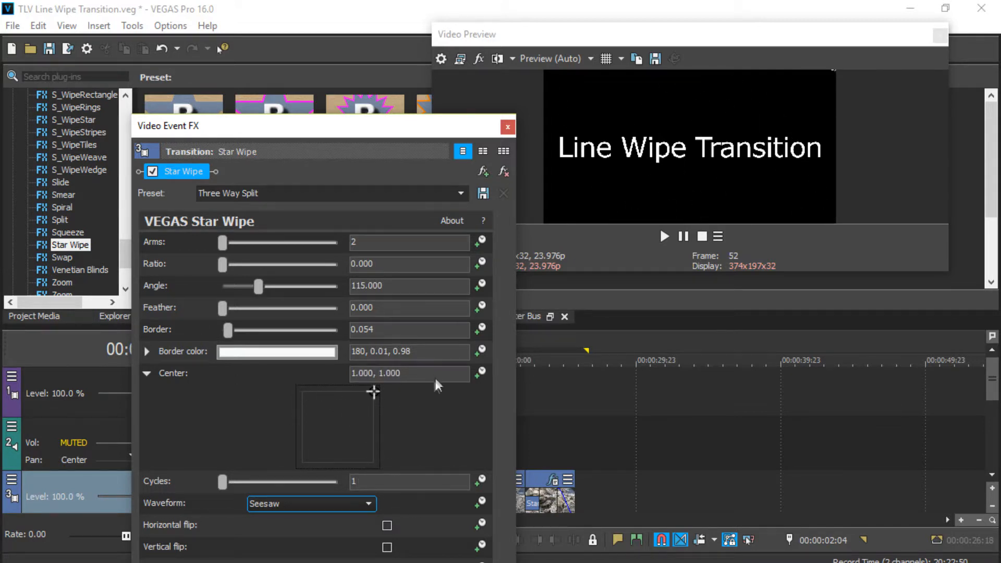
Set the Star Wipe Angle to 45 and move the Center to the grid's lower-left corner at 0.000, 0.000
{"action": "left_click", "coordinate": [399, 282]}
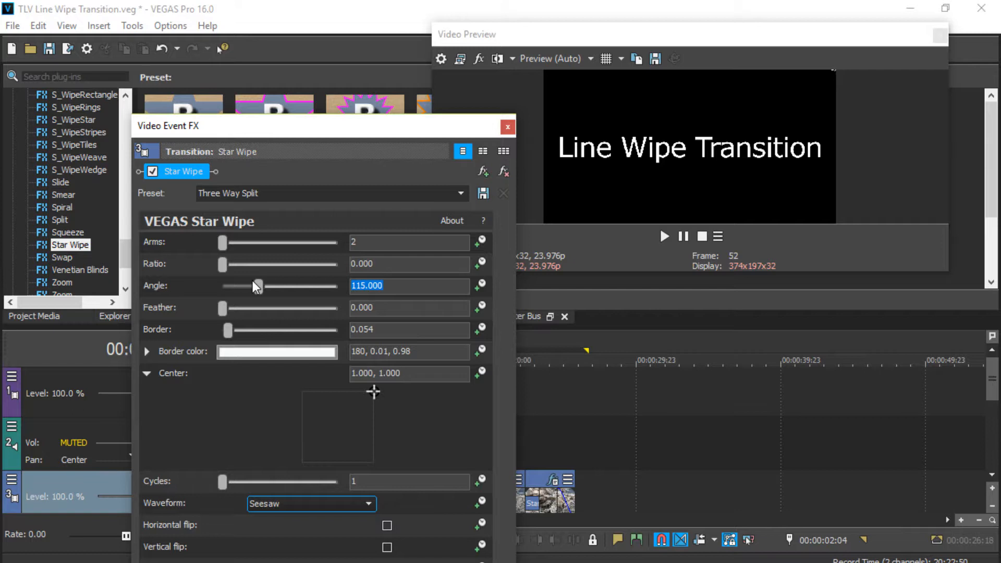
{"action": "type", "text": "45"}
{"action": "key", "text": "Return"}
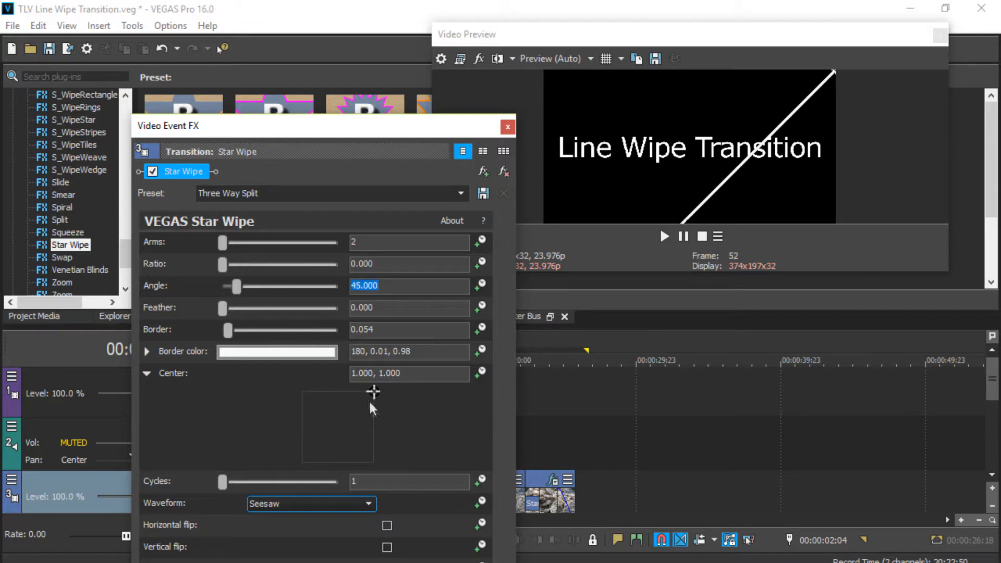
{"action": "left_click_drag", "start_coordinate": [370, 403], "coordinate": [295, 476]}
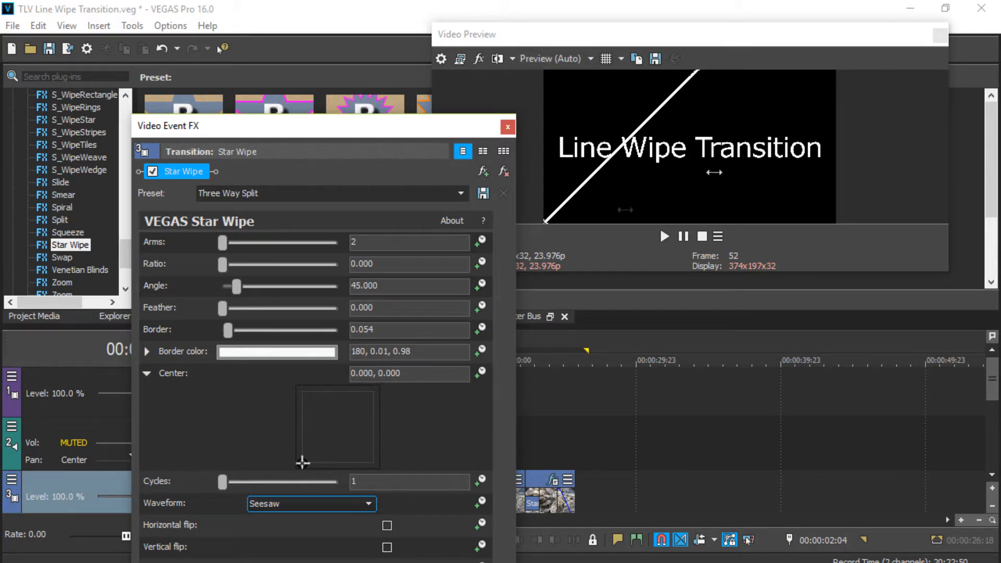
Move the Star Wipe Center to the grid's upper-left corner at 0.000, 1.000 and set the Angle to 135
{"action": "left_click_drag", "start_coordinate": [301, 459], "coordinate": [278, 337]}
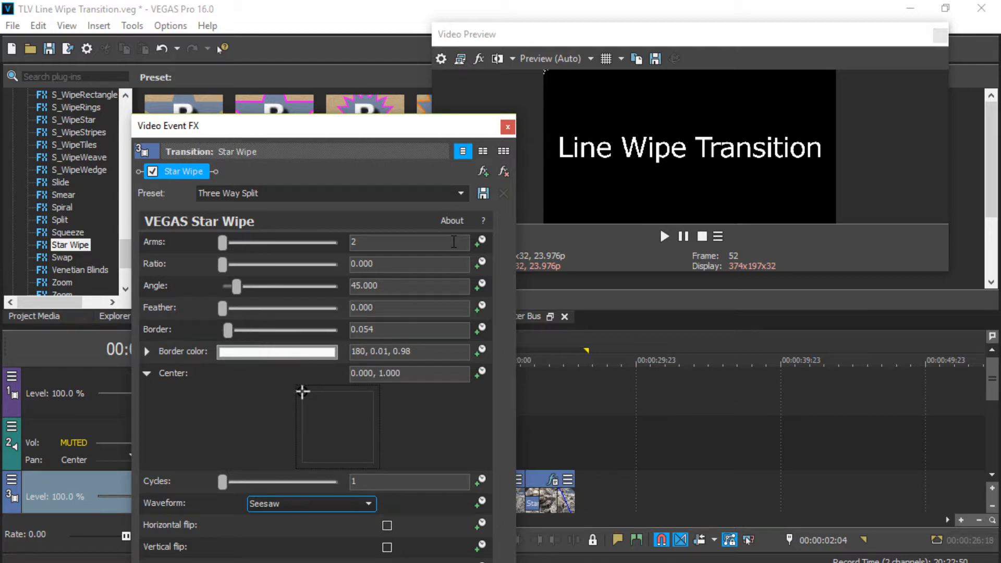
{"action": "left_click_drag", "start_coordinate": [389, 286], "coordinate": [302, 275]}
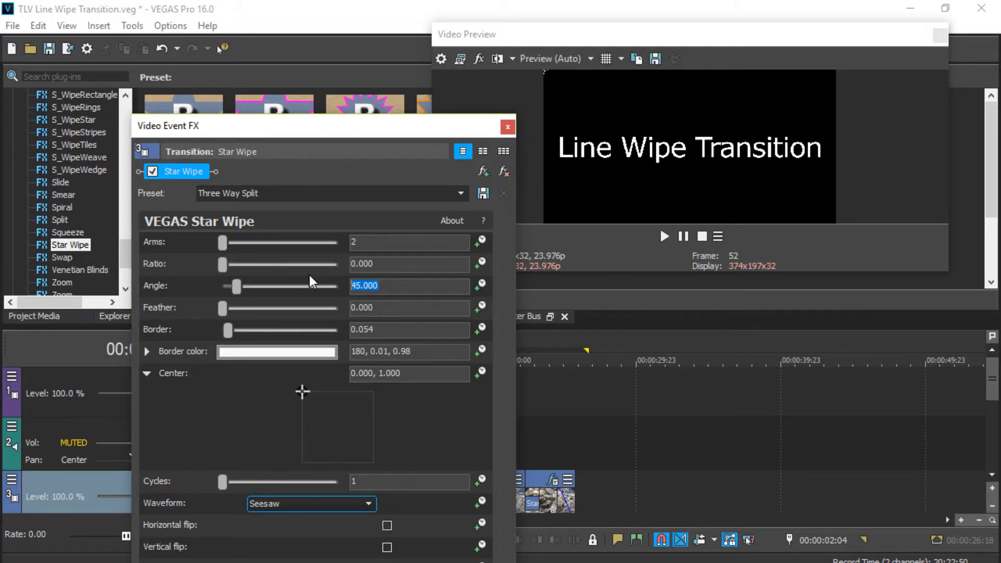
{"action": "type", "text": "135"}
{"action": "key", "text": "Return"}
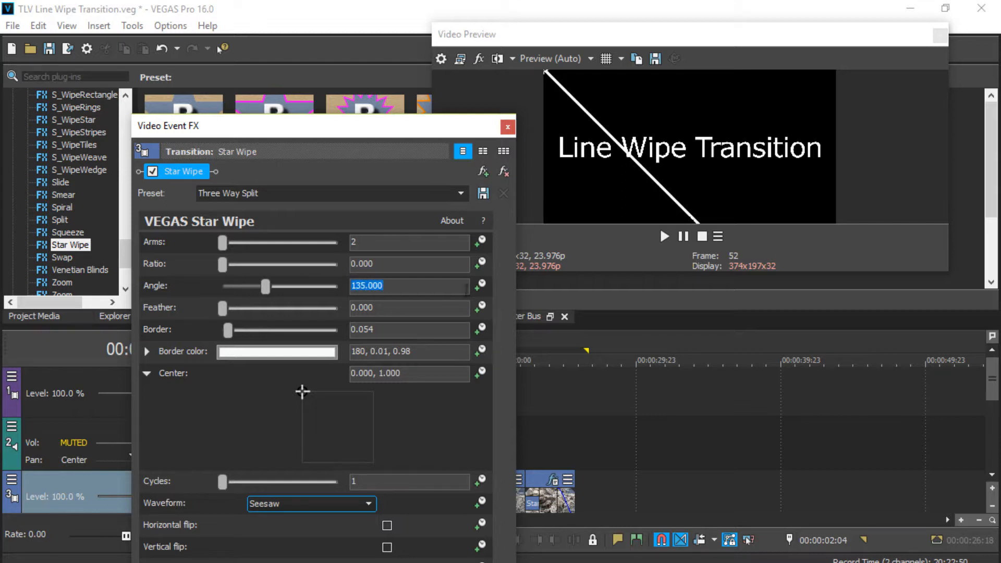
Try the Star Wipe Center at about 0.141, 0.967 and return it to the upper-left corner at 0.000, 1.000
{"action": "left_click", "coordinate": [308, 391]}
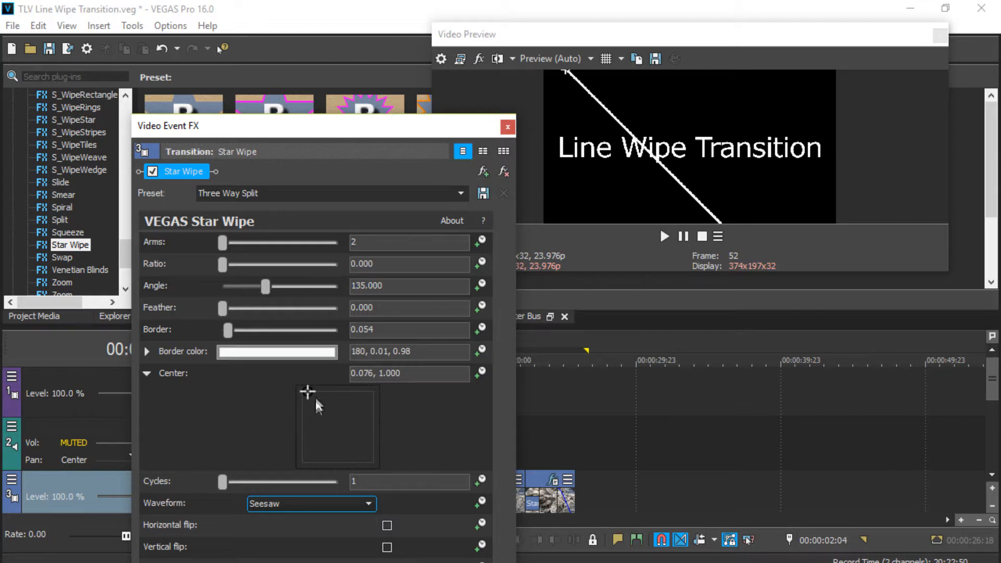
{"action": "left_click_drag", "start_coordinate": [314, 391], "coordinate": [312, 394]}
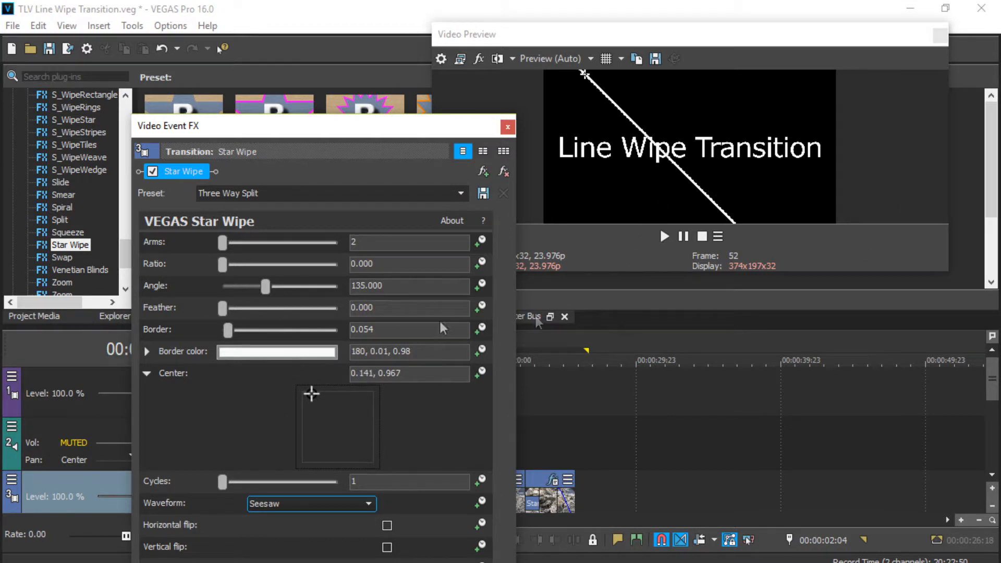
{"action": "left_click_drag", "start_coordinate": [313, 394], "coordinate": [297, 387]}
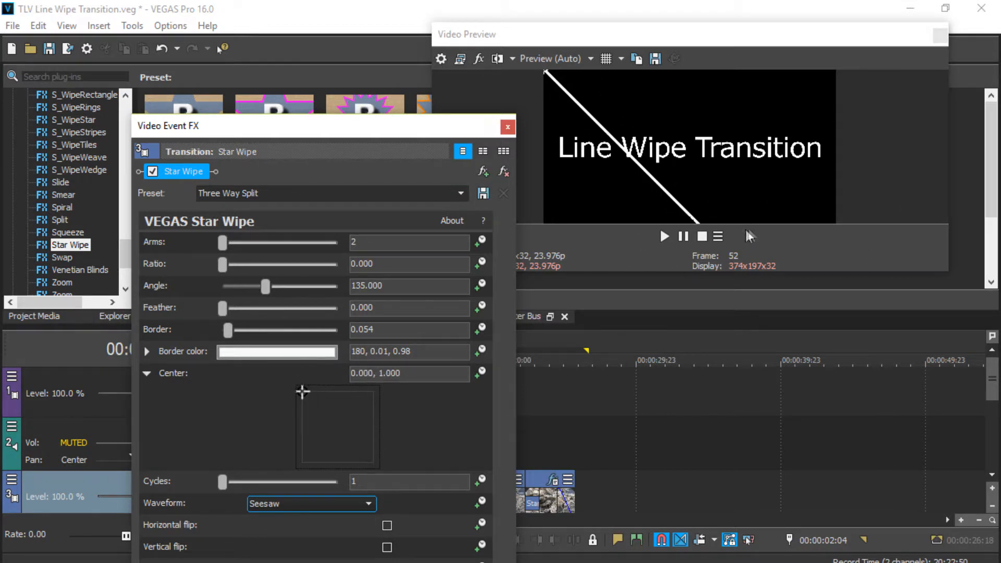
Preview the wipe with the Center at about 0.391, 0.750, and finish with the Center at 1.000, 1.000, closing the transition settings
{"action": "left_click_drag", "start_coordinate": [302, 392], "coordinate": [330, 410]}
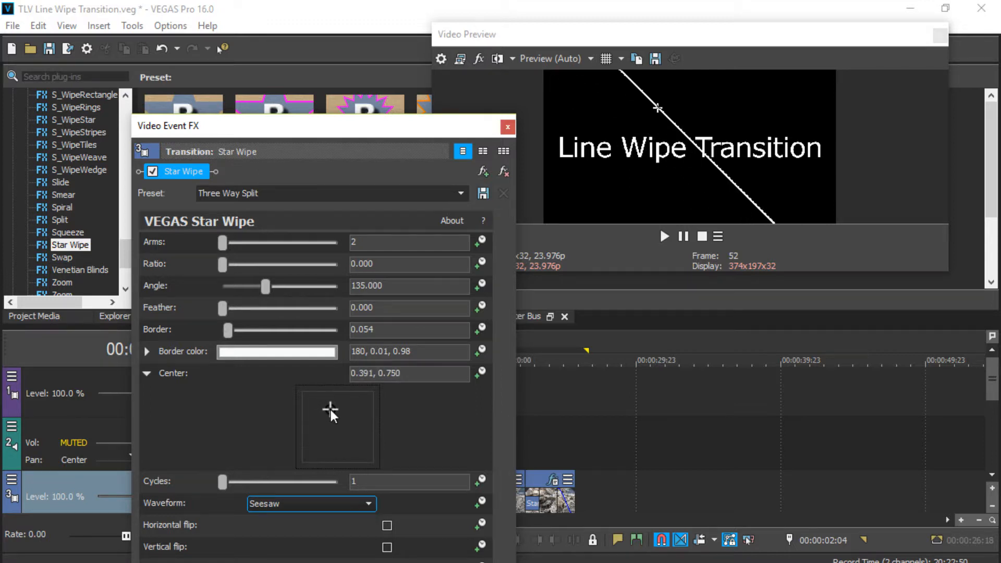
{"action": "left_click", "coordinate": [665, 237]}
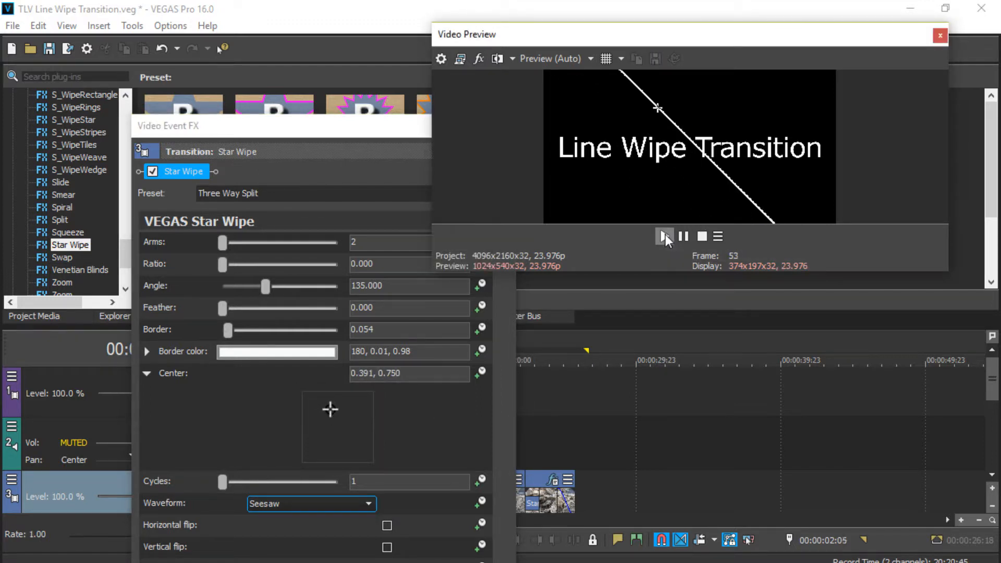
{"action": "left_click", "coordinate": [702, 237]}
{"action": "left_click_drag", "start_coordinate": [332, 410], "coordinate": [395, 388]}
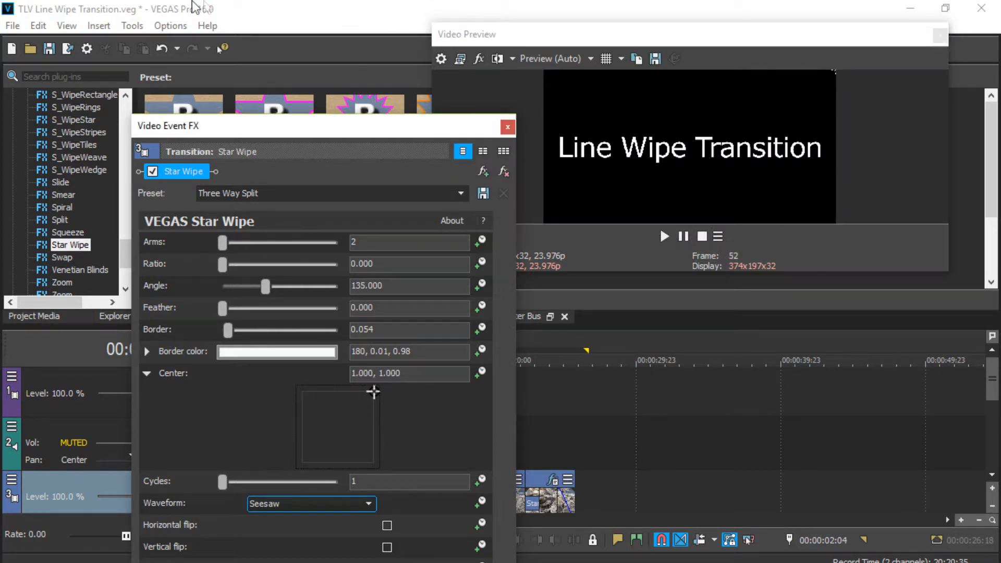
{"action": "left_click", "coordinate": [508, 125]}
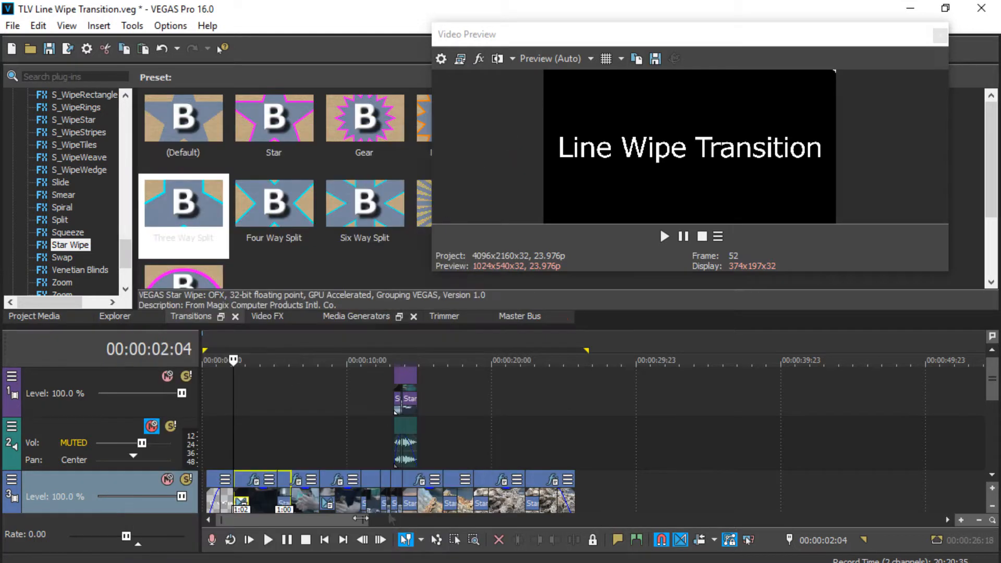
Place the playhead at 00:00:05:04 at the start of the next transition and play that section twice
{"action": "left_click", "coordinate": [259, 504]}
{"action": "left_click", "coordinate": [278, 496]}
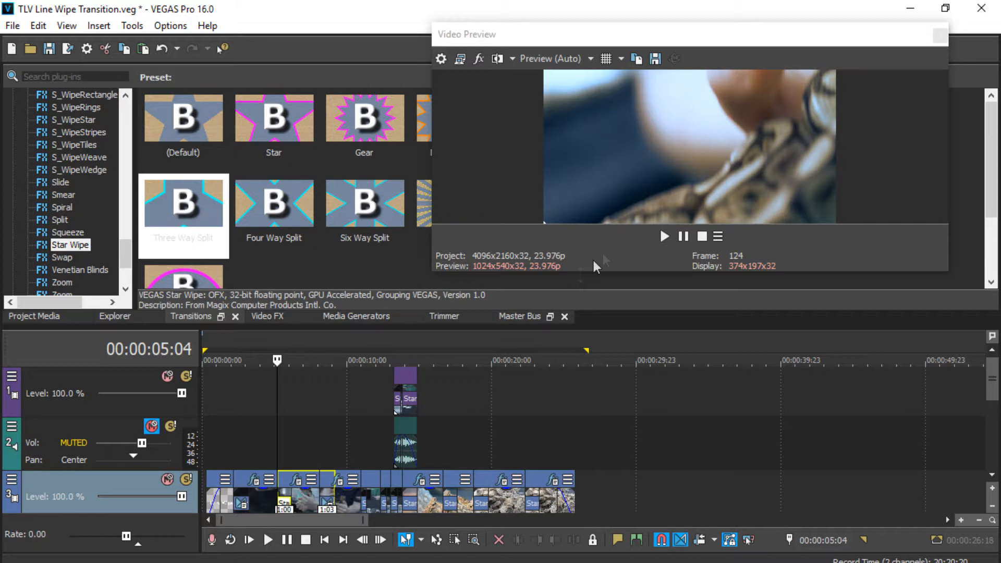
{"action": "left_click", "coordinate": [668, 238]}
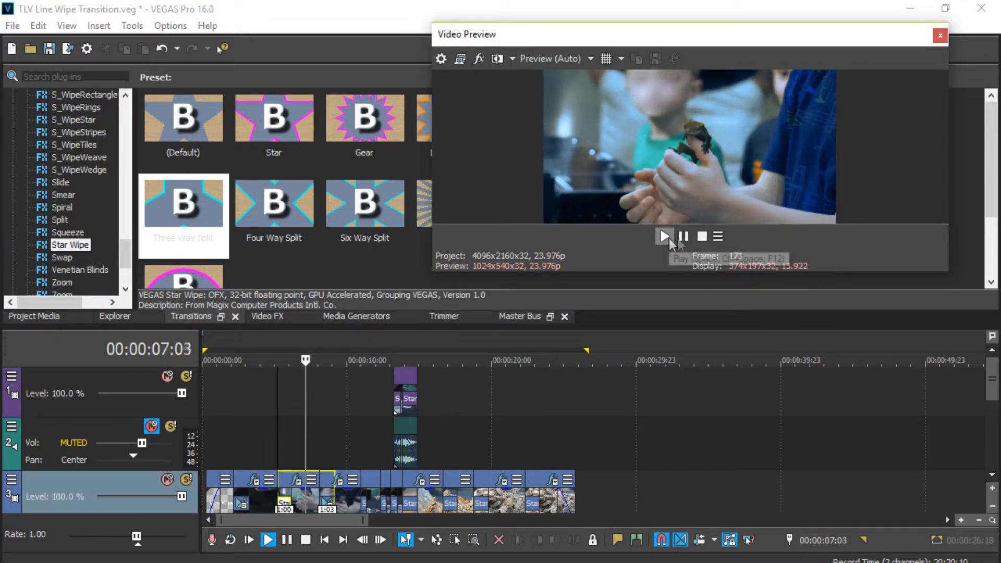
{"action": "left_click", "coordinate": [707, 239]}
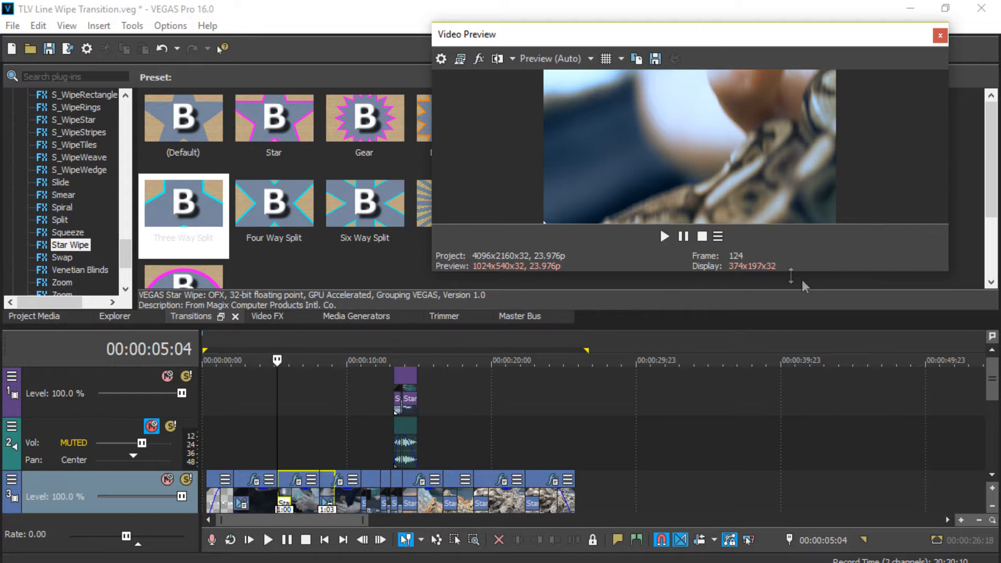
{"action": "left_click", "coordinate": [657, 241]}
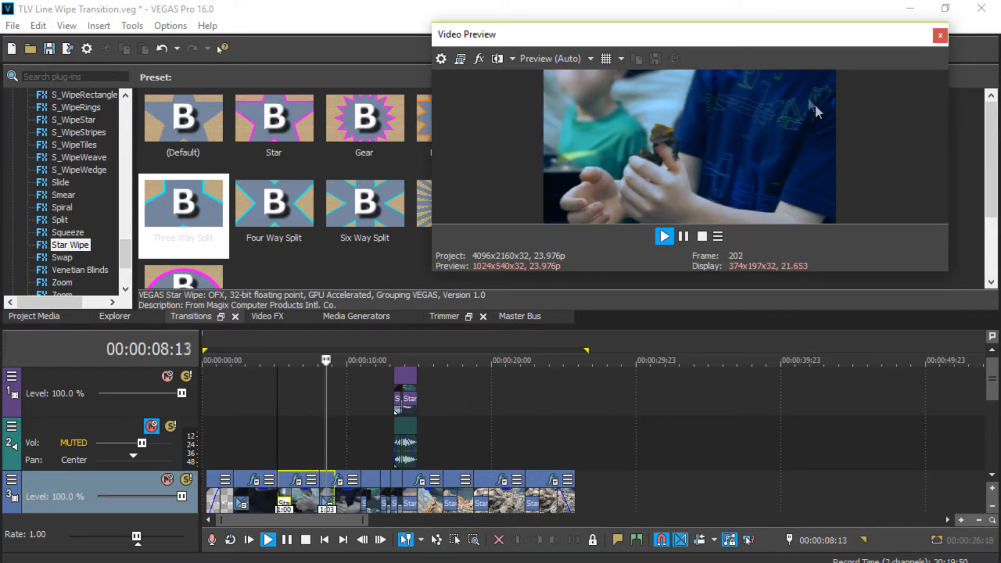
{"action": "left_click", "coordinate": [702, 237]}
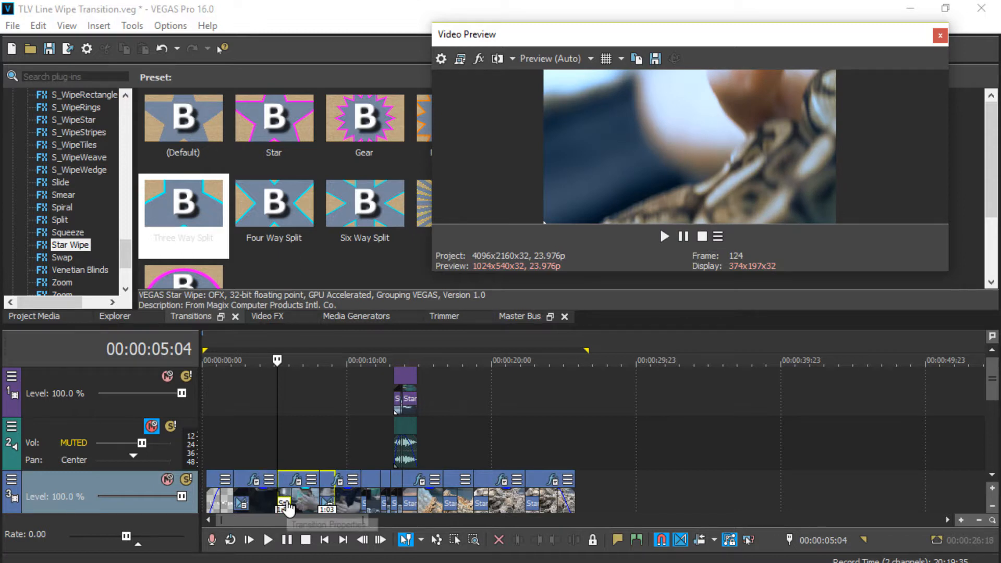
Open the settings of the Star Wipe transition at about 8 seconds and inspect its Angle keyframe and starting frame
{"action": "left_click", "coordinate": [327, 503]}
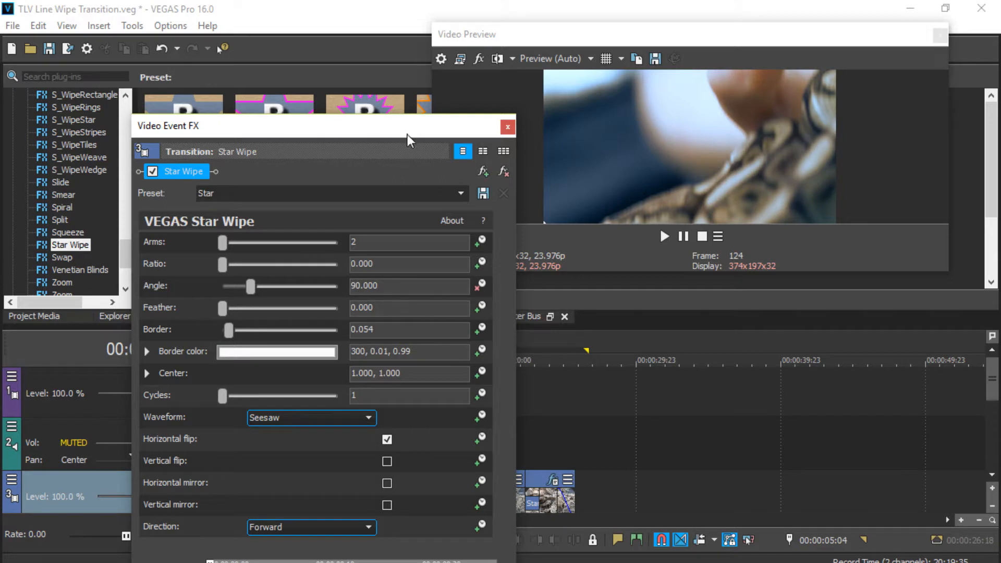
{"action": "left_click_drag", "start_coordinate": [408, 135], "coordinate": [442, 7]}
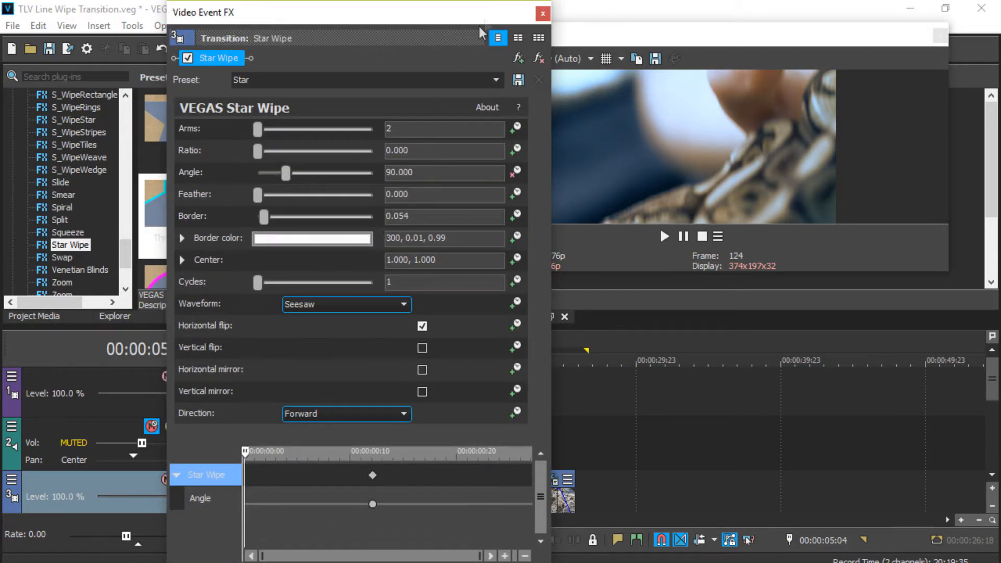
{"action": "left_click", "coordinate": [543, 14]}
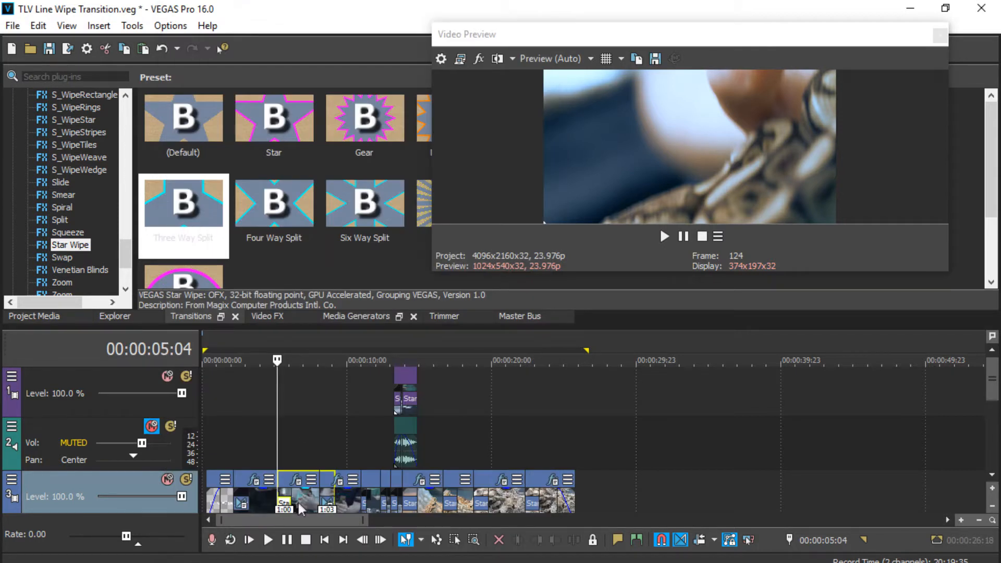
{"action": "left_click", "coordinate": [328, 503]}
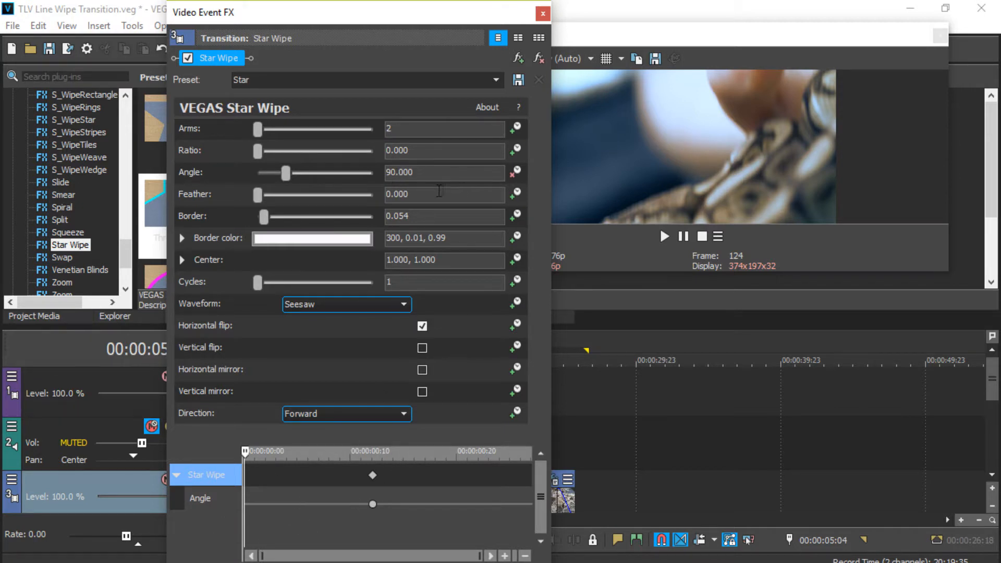
{"action": "left_click", "coordinate": [370, 502]}
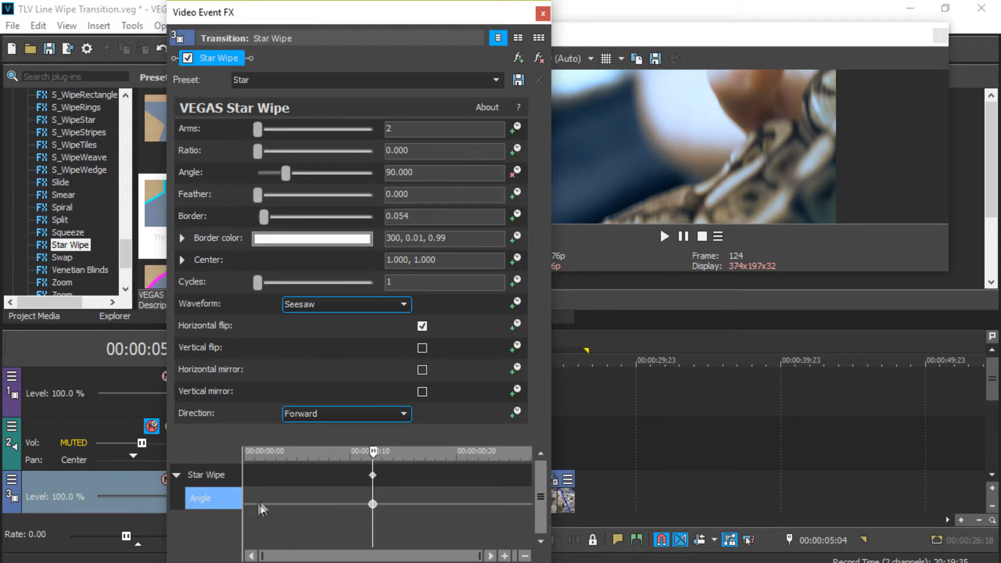
{"action": "left_click", "coordinate": [245, 499]}
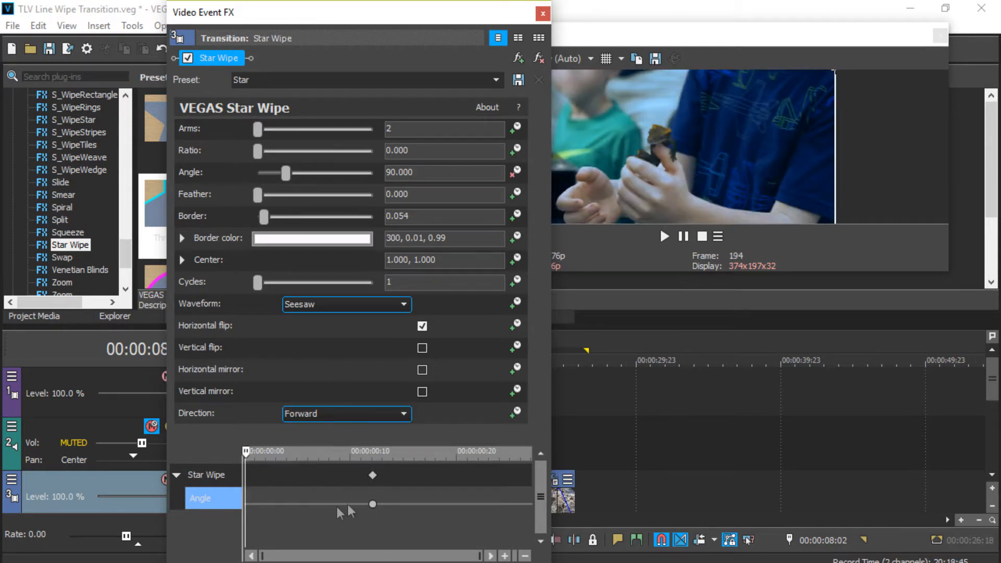
Move the transition settings aside, check the frames at 00:00:08:06 and 00:00:06:04 on the timeline, and close the settings
{"action": "left_click_drag", "start_coordinate": [423, 13], "coordinate": [90, 159]}
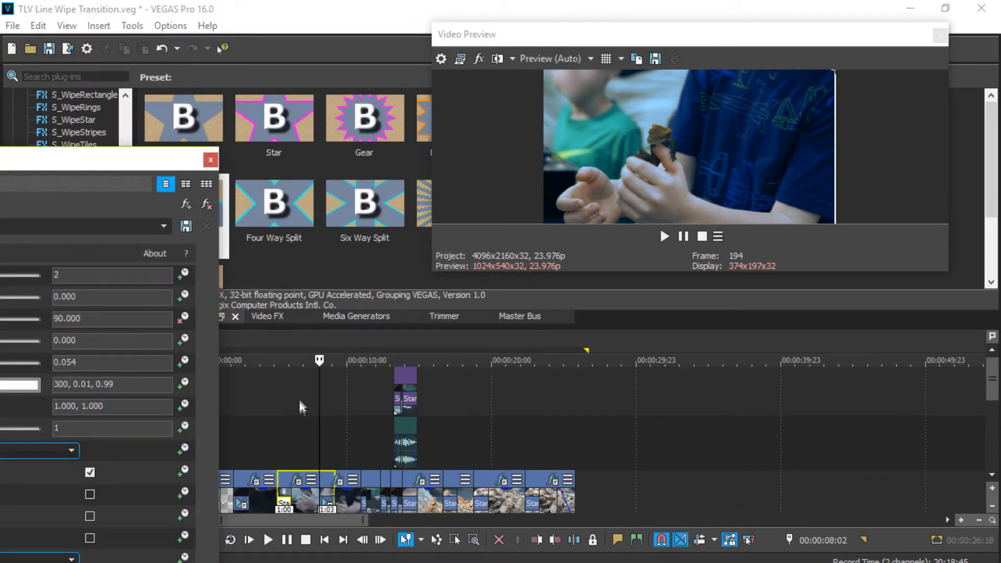
{"action": "left_click", "coordinate": [322, 478]}
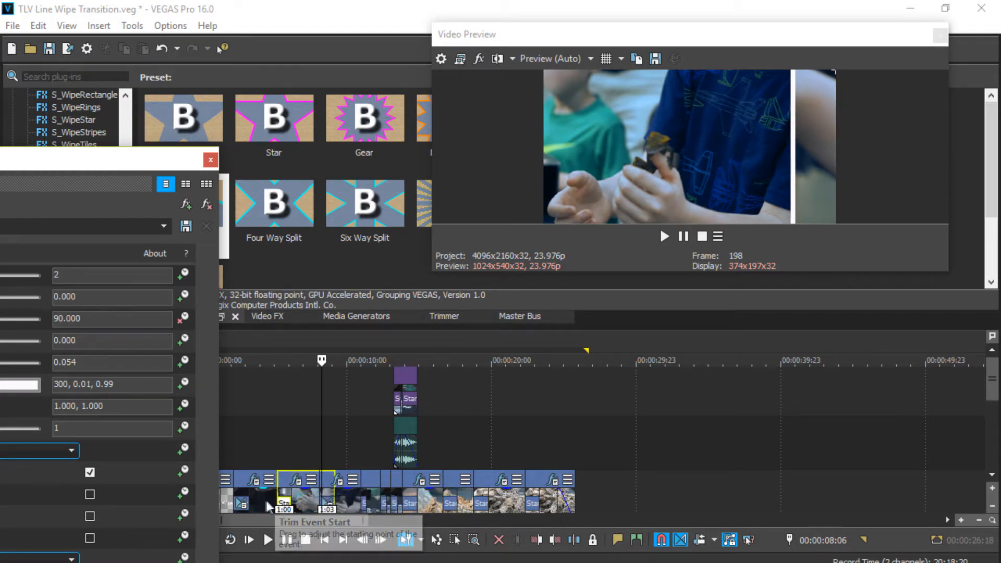
{"action": "left_click", "coordinate": [289, 502]}
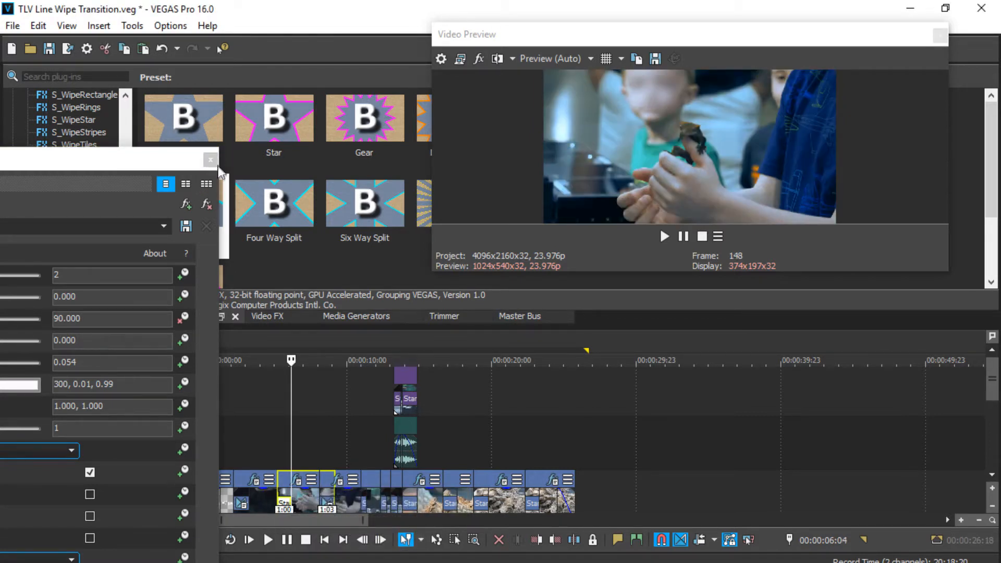
{"action": "left_click", "coordinate": [211, 160]}
Open the settings of the Star Wipe transition at about 5 seconds and check its middle, first and last Angle keyframes
{"action": "scroll", "coordinate": [332, 496], "scroll_direction": "up", "scroll_amount": 5}
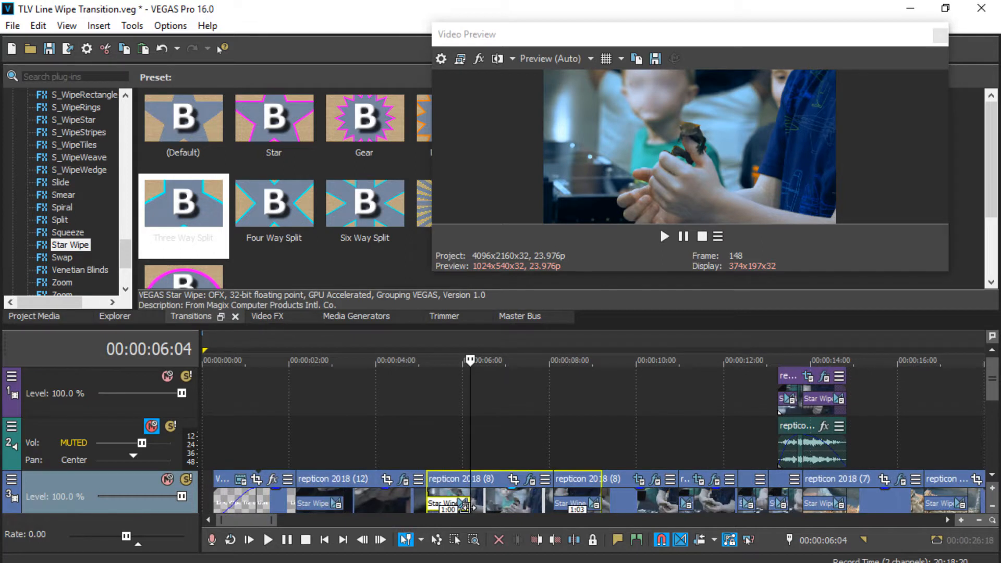
{"action": "left_click", "coordinate": [466, 503]}
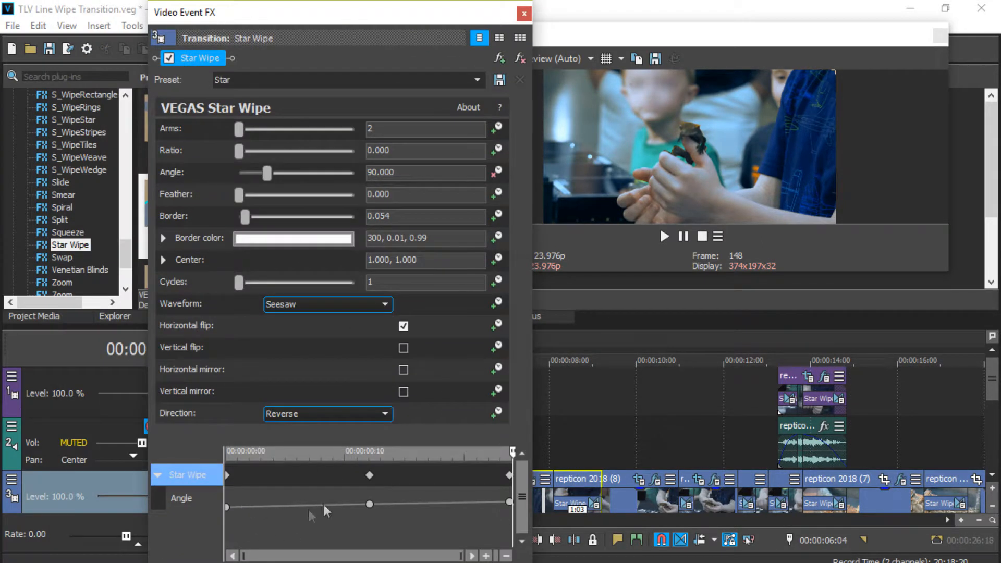
{"action": "left_click", "coordinate": [368, 503]}
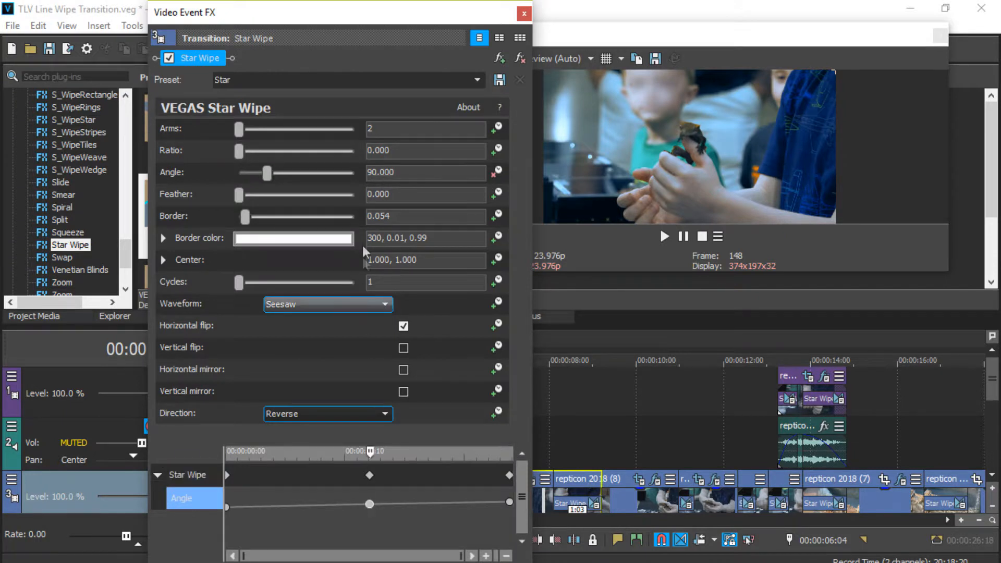
{"action": "double_click", "coordinate": [224, 507]}
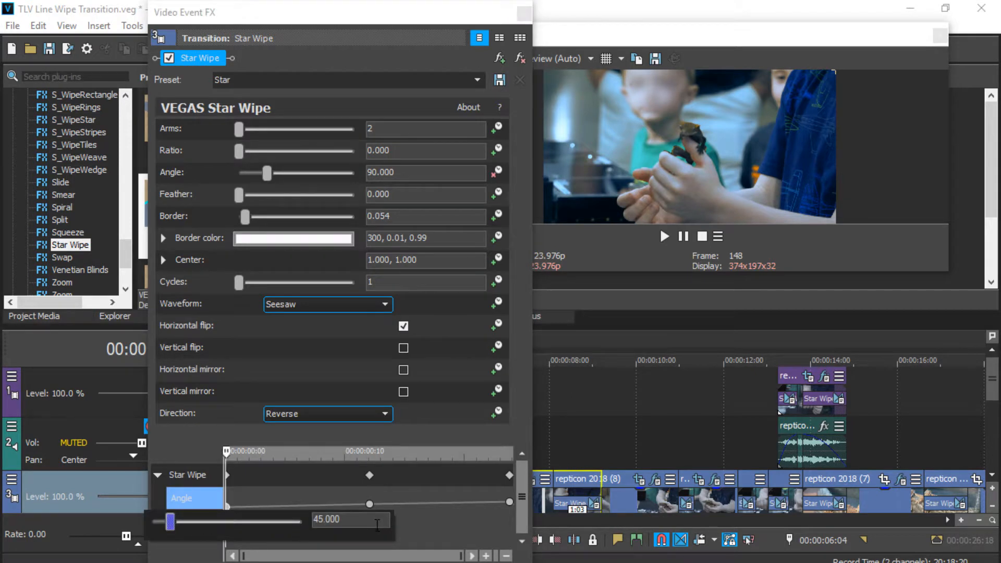
{"action": "double_click", "coordinate": [511, 503]}
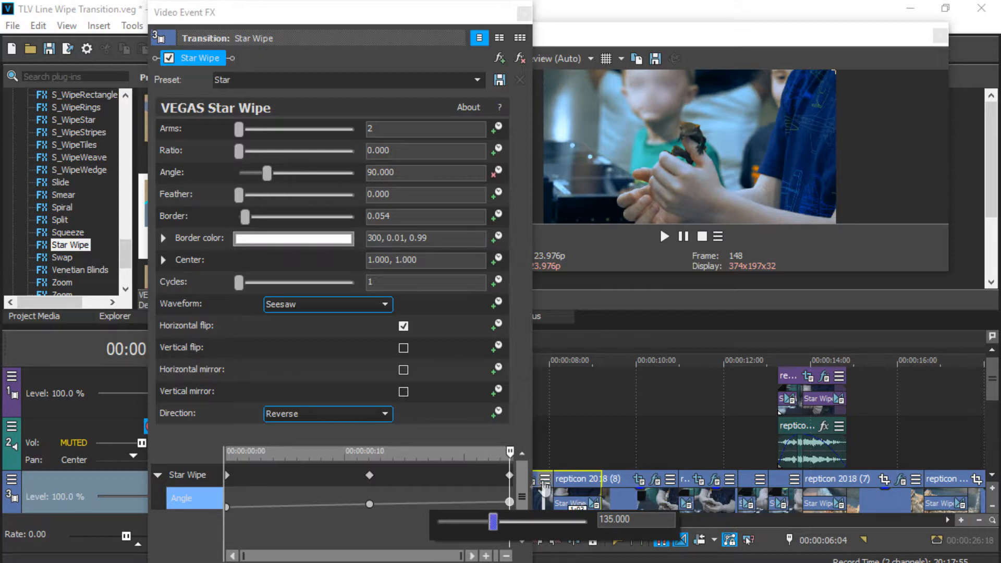
Expand the Star Wipe Center grid and examine the Angle values of the middle and first keyframes again
{"action": "left_click", "coordinate": [165, 258]}
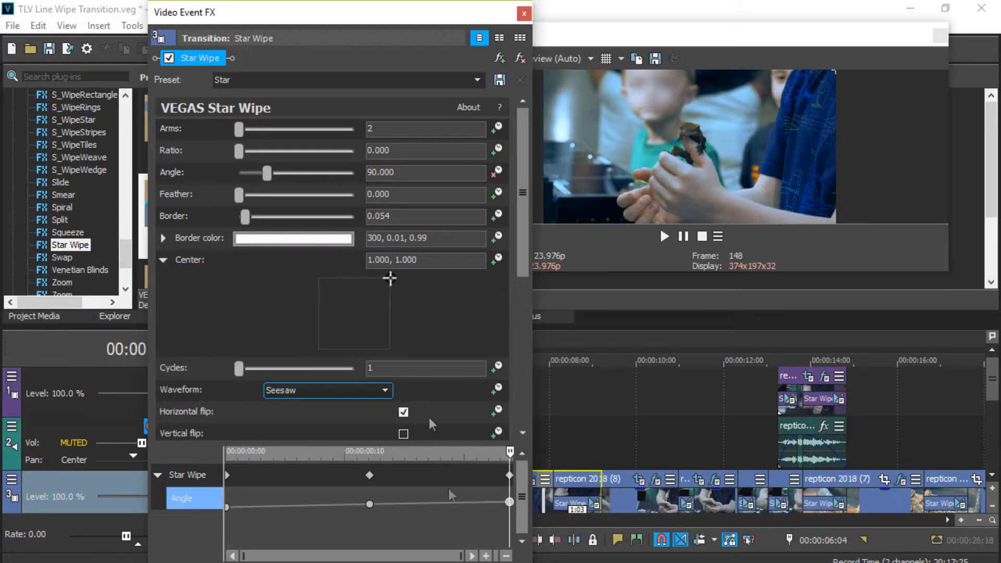
{"action": "left_click", "coordinate": [370, 504]}
{"action": "mouse_move", "coordinate": [367, 508]}
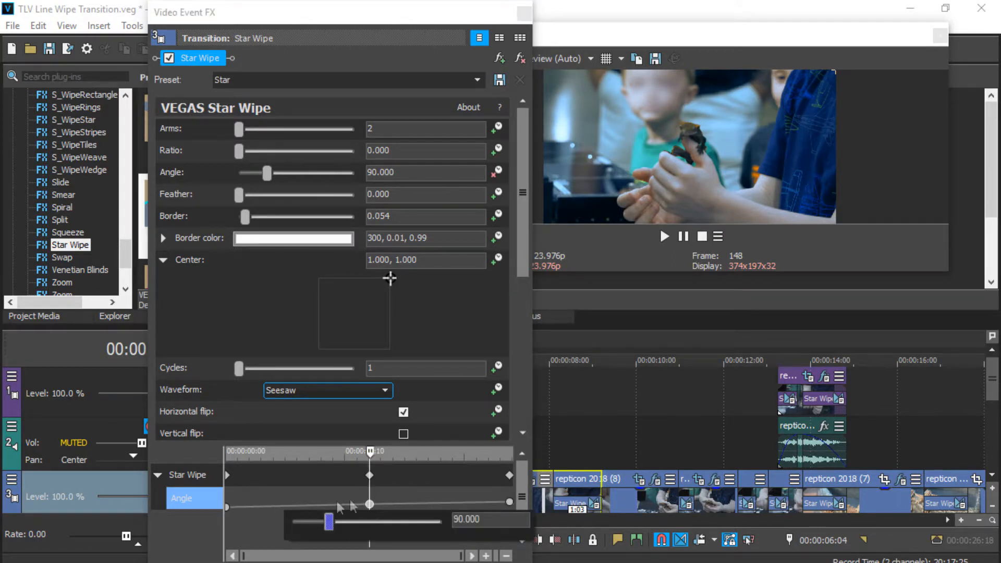
{"action": "left_click", "coordinate": [226, 507]}
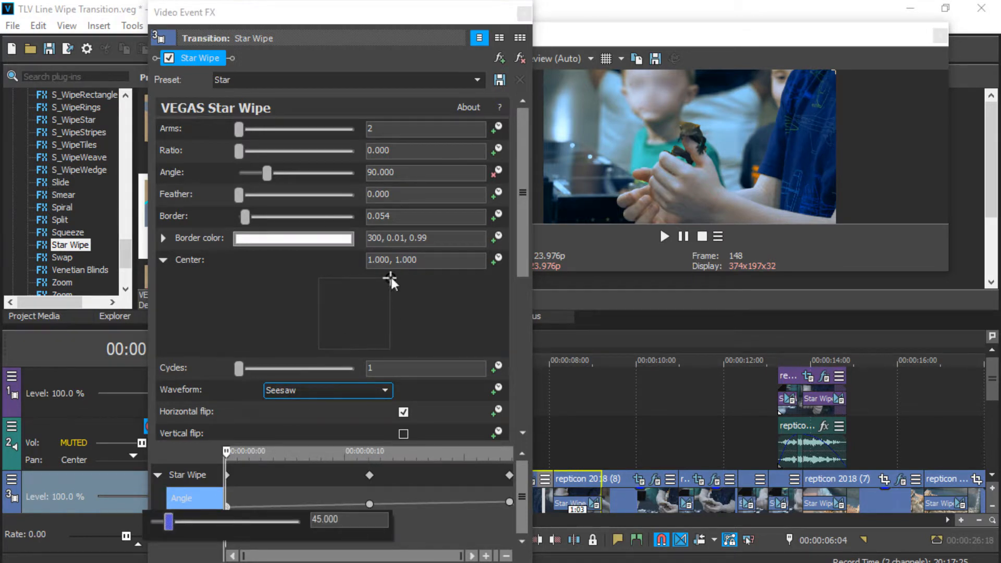
Try the Star Wipe Center at 0.000, 1.000 and play back the transition at about 5 seconds
{"action": "left_click", "coordinate": [391, 278]}
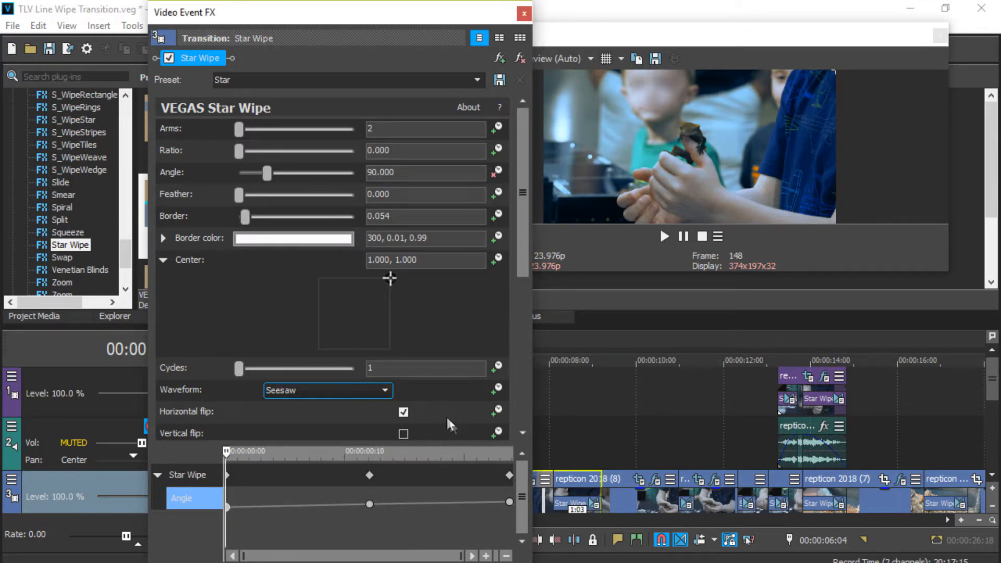
{"action": "left_click_drag", "start_coordinate": [389, 277], "coordinate": [318, 278]}
{"action": "left_click", "coordinate": [665, 236]}
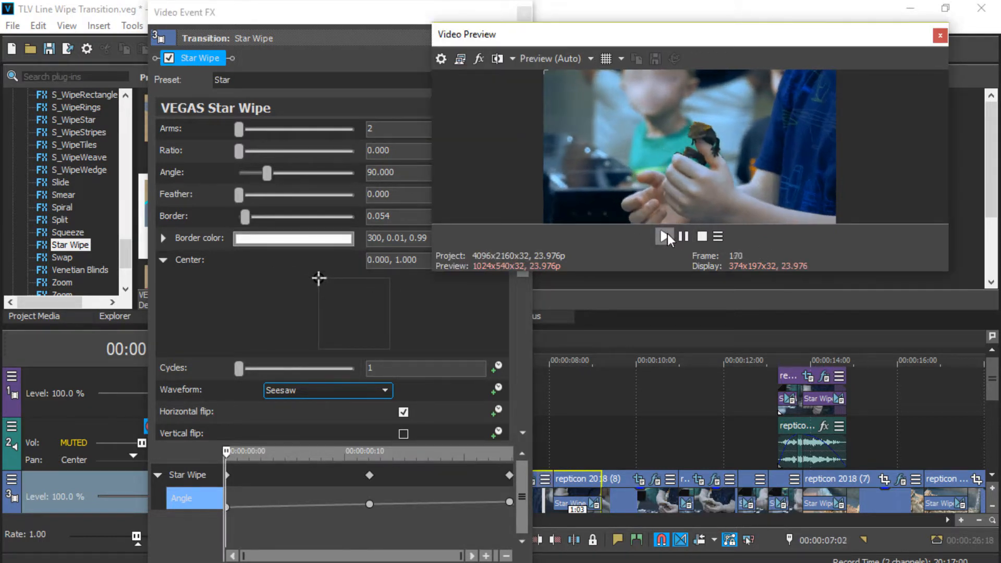
{"action": "left_click", "coordinate": [703, 236]}
Move the transition settings aside and play the timeline from 00:00:04:13 to review the line wipes
{"action": "left_click_drag", "start_coordinate": [355, 10], "coordinate": [17, 56]}
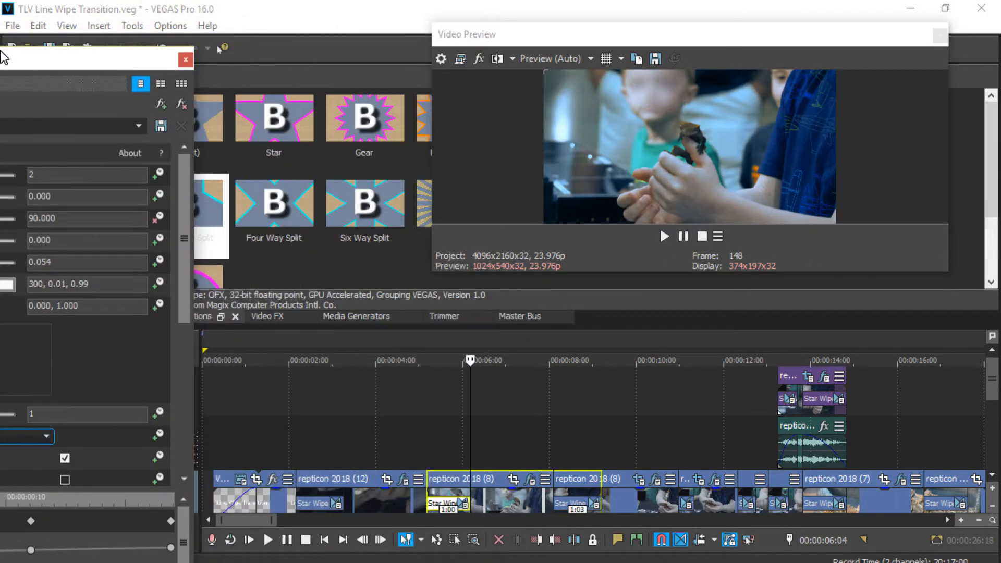
{"action": "left_click", "coordinate": [427, 493]}
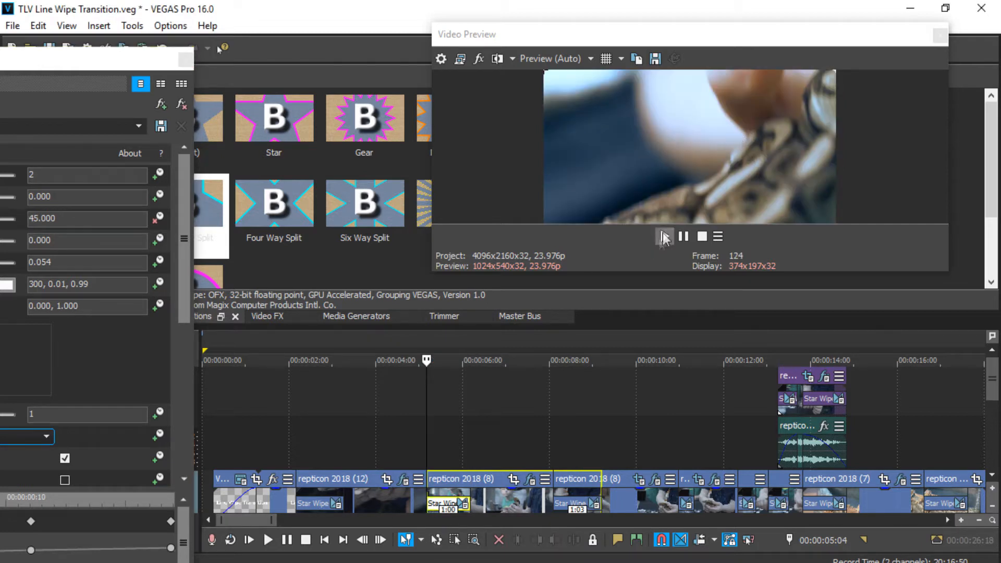
{"action": "left_click", "coordinate": [399, 455]}
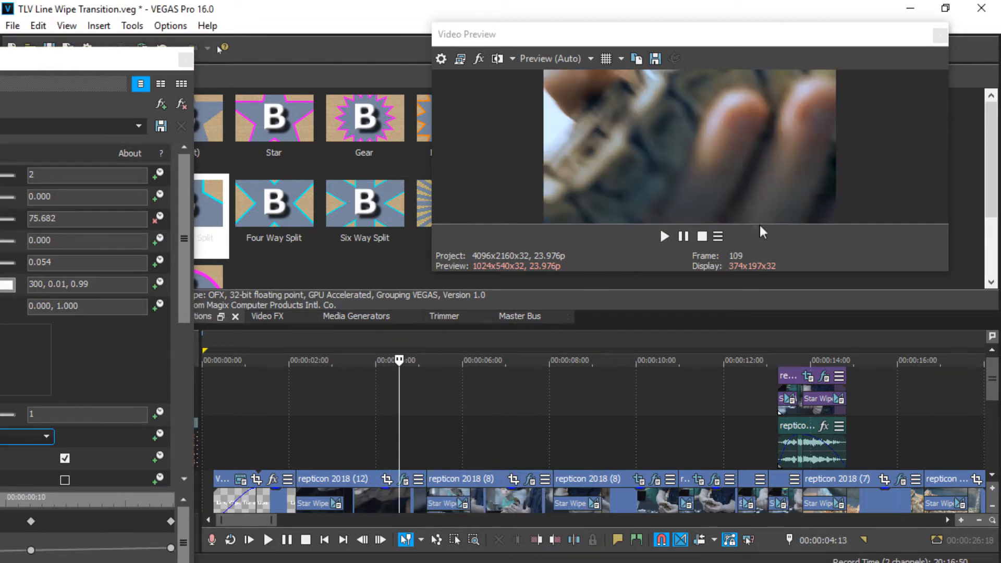
{"action": "left_click", "coordinate": [665, 236]}
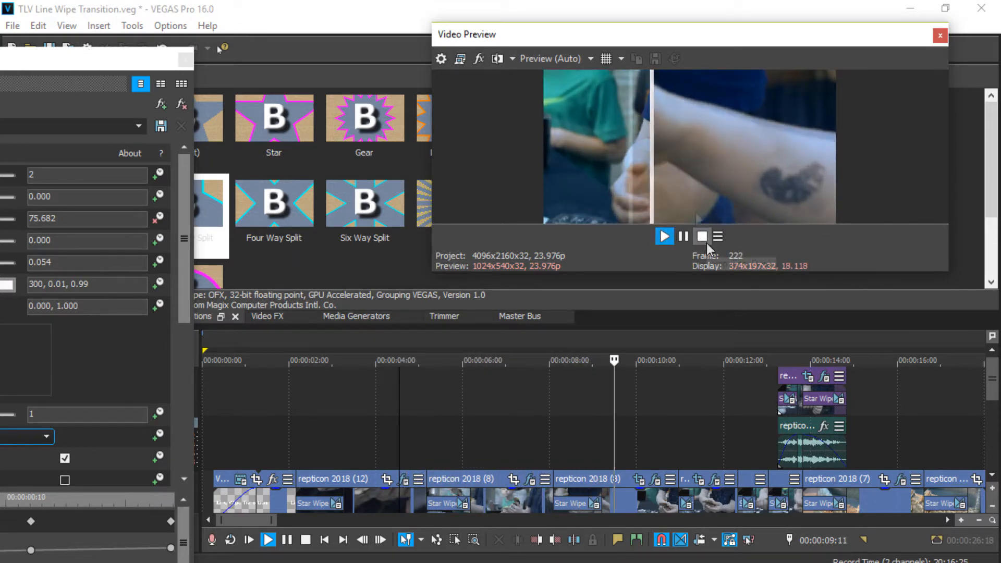
{"action": "key", "text": "space"}
Set the Star Wipe Center to 1.000, 1.000 and play back the transition from 00:00:04:13 twice
{"action": "left_click", "coordinate": [36, 62]}
{"action": "left_click_drag", "start_coordinate": [36, 62], "coordinate": [355, 42]}
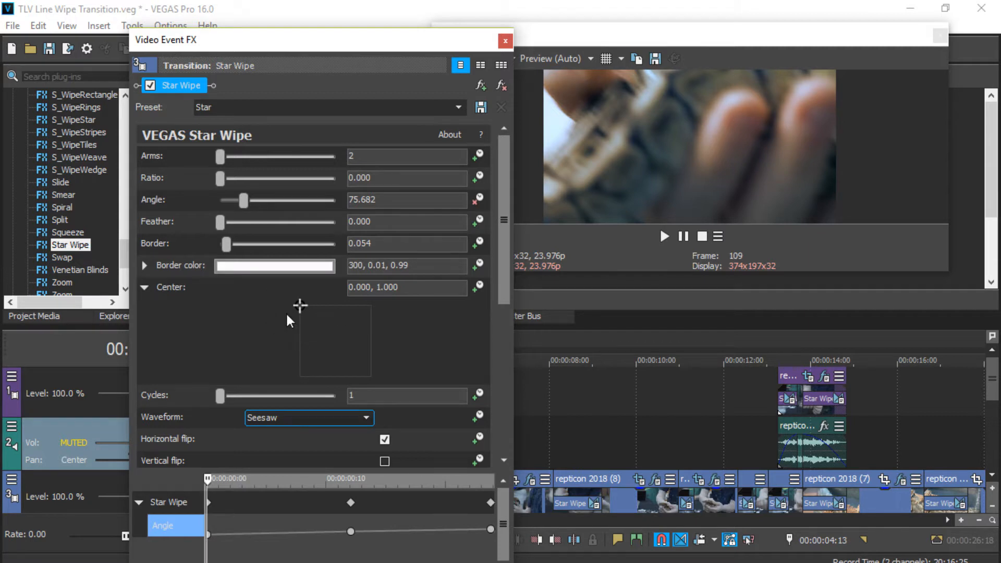
{"action": "left_click_drag", "start_coordinate": [300, 305], "coordinate": [372, 307]}
{"action": "left_click", "coordinate": [662, 237]}
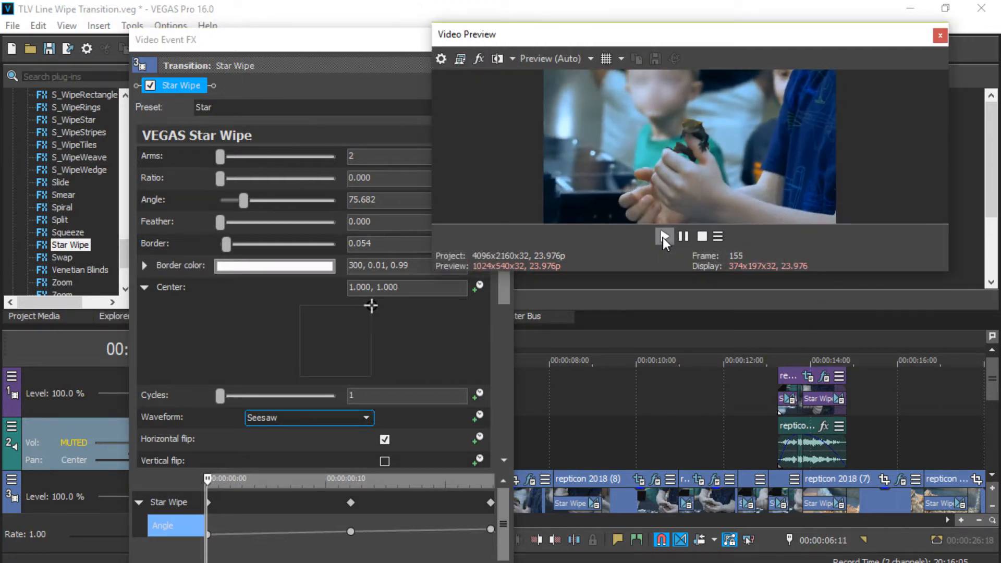
{"action": "left_click", "coordinate": [703, 235]}
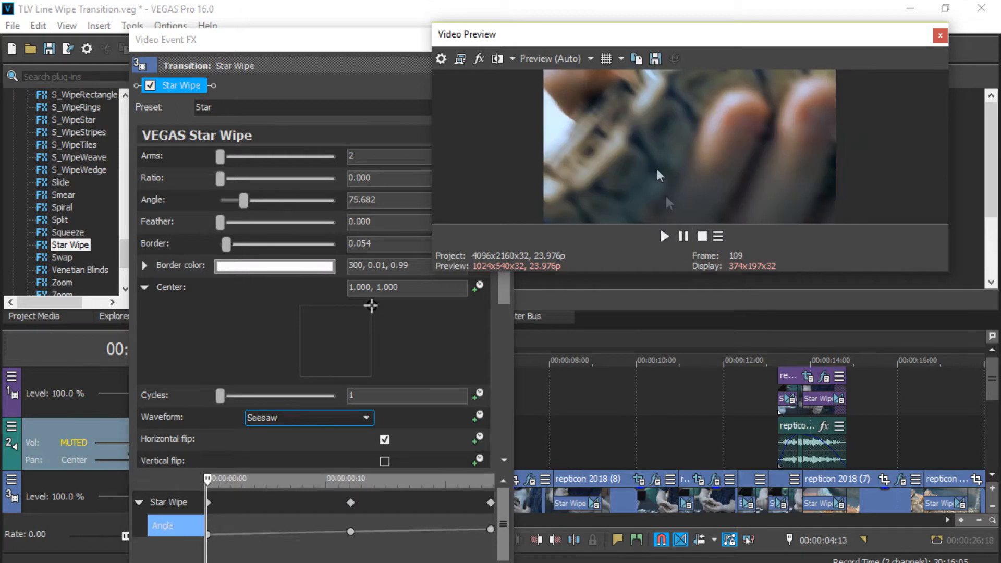
{"action": "left_click", "coordinate": [663, 236]}
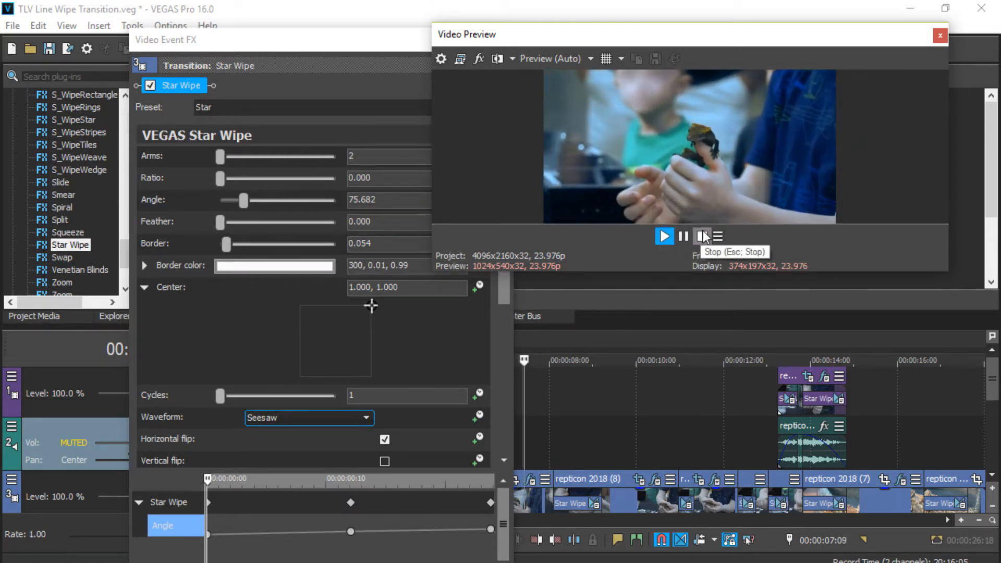
{"action": "key", "text": "space"}
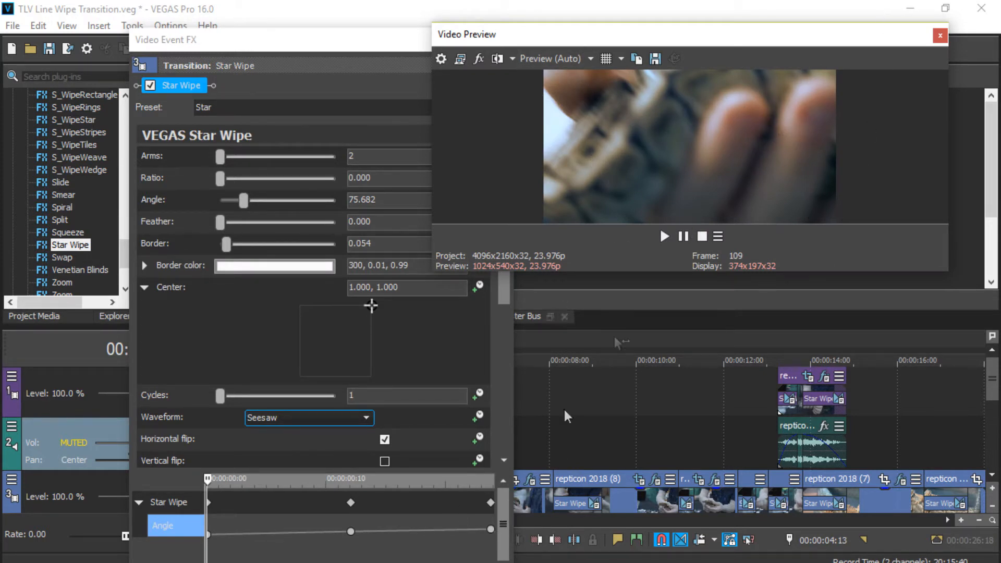
Turn off Horizontal flip for the Star Wipe, preview the transition, and close the effect settings
{"action": "left_click", "coordinate": [386, 441]}
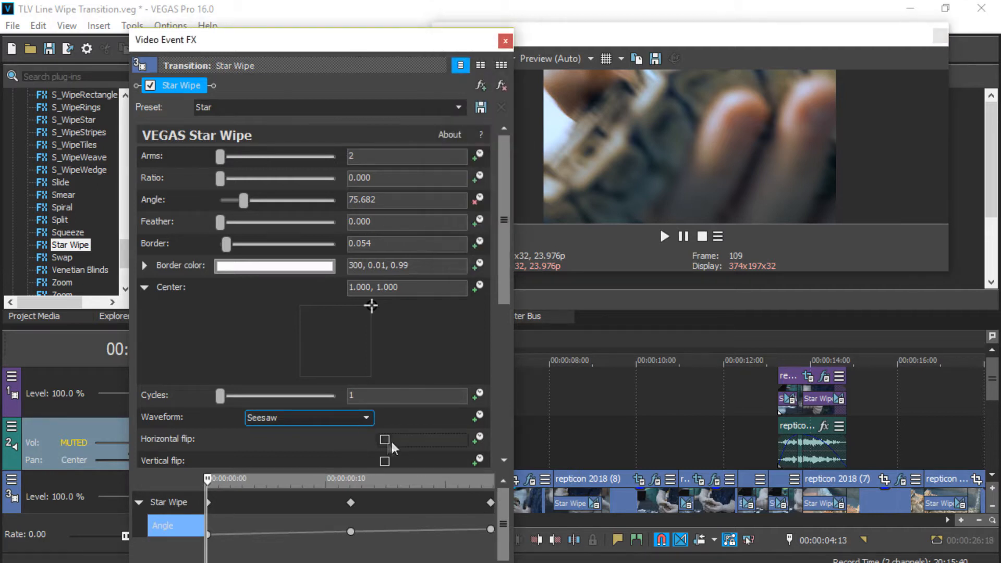
{"action": "left_click", "coordinate": [667, 238]}
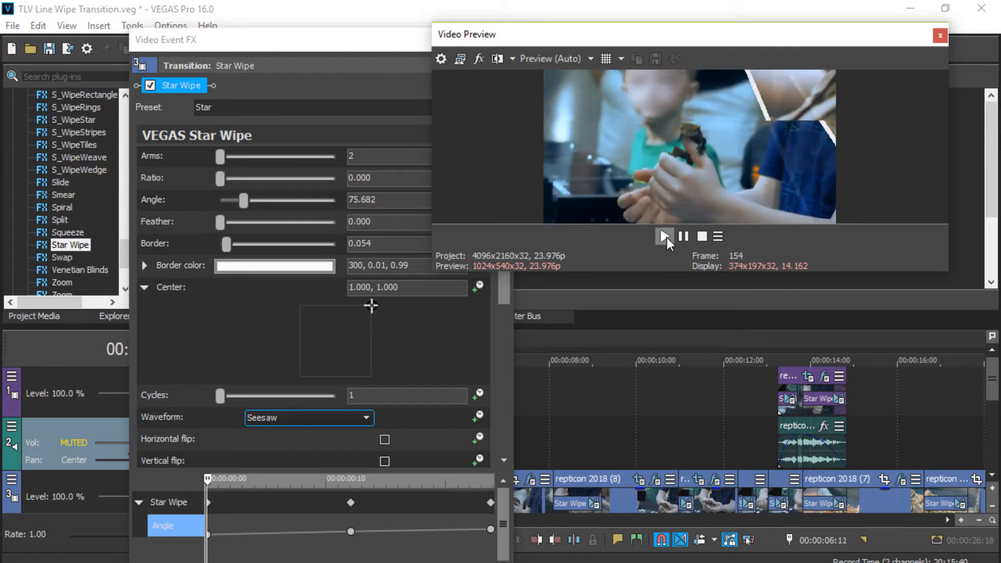
{"action": "left_click", "coordinate": [705, 238]}
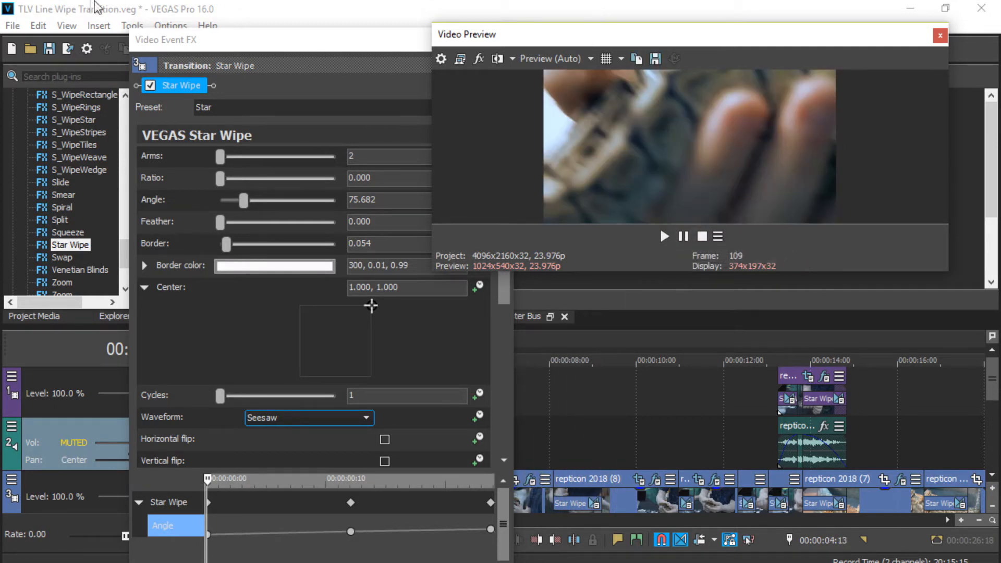
{"action": "left_click_drag", "start_coordinate": [273, 44], "coordinate": [172, 47]}
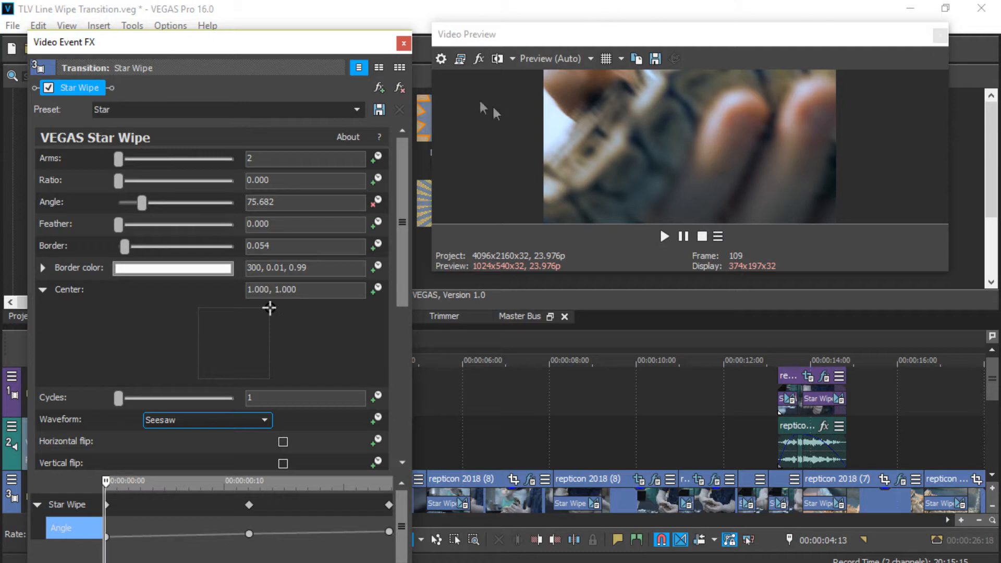
{"action": "left_click", "coordinate": [403, 46]}
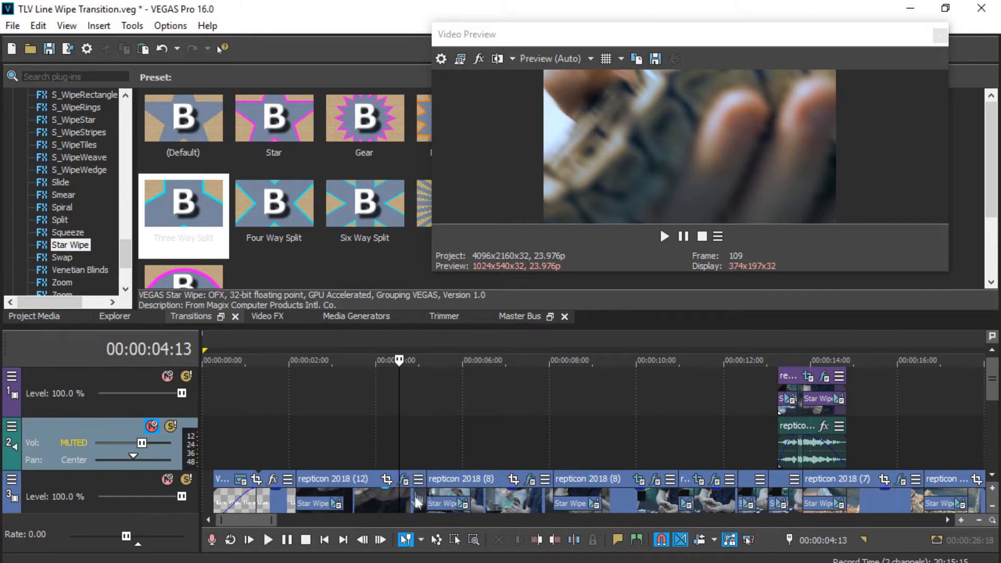
{"action": "left_click", "coordinate": [405, 481]}
{"action": "left_click", "coordinate": [404, 44]}
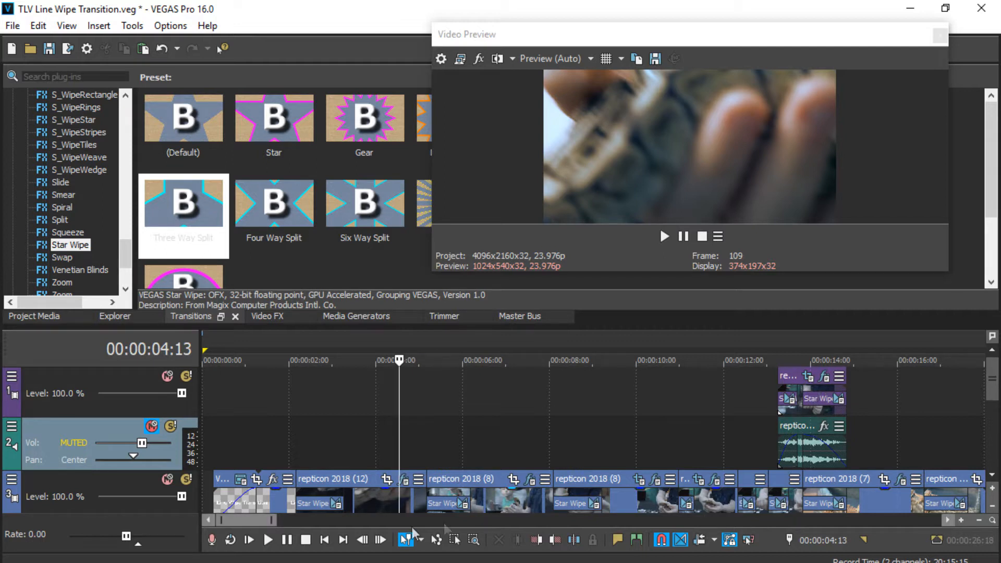
Play the timeline from 00:00:12:15 to review the overlapping line wipes around 13 seconds
{"action": "left_click_drag", "start_coordinate": [254, 518], "coordinate": [279, 534]}
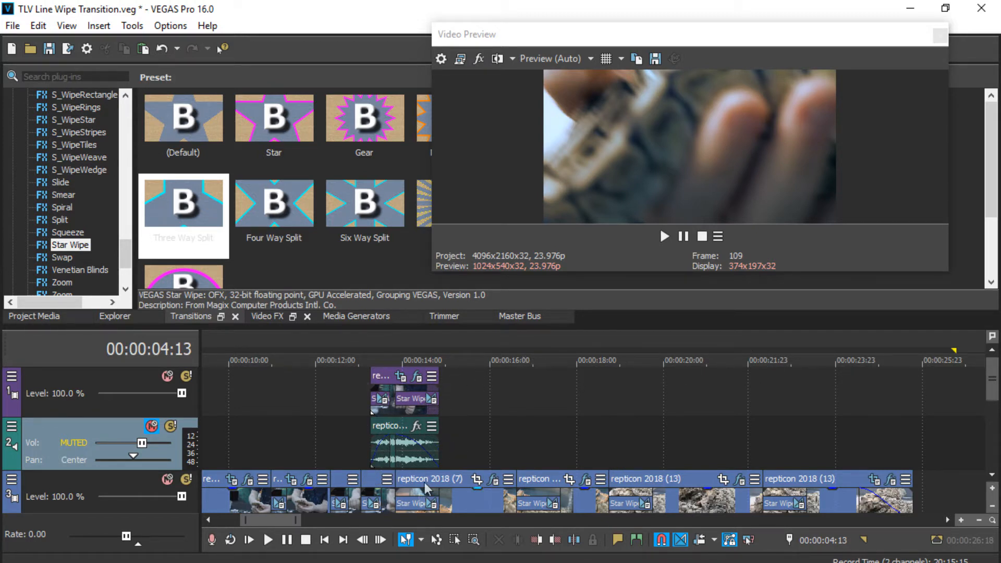
{"action": "left_click", "coordinate": [342, 408]}
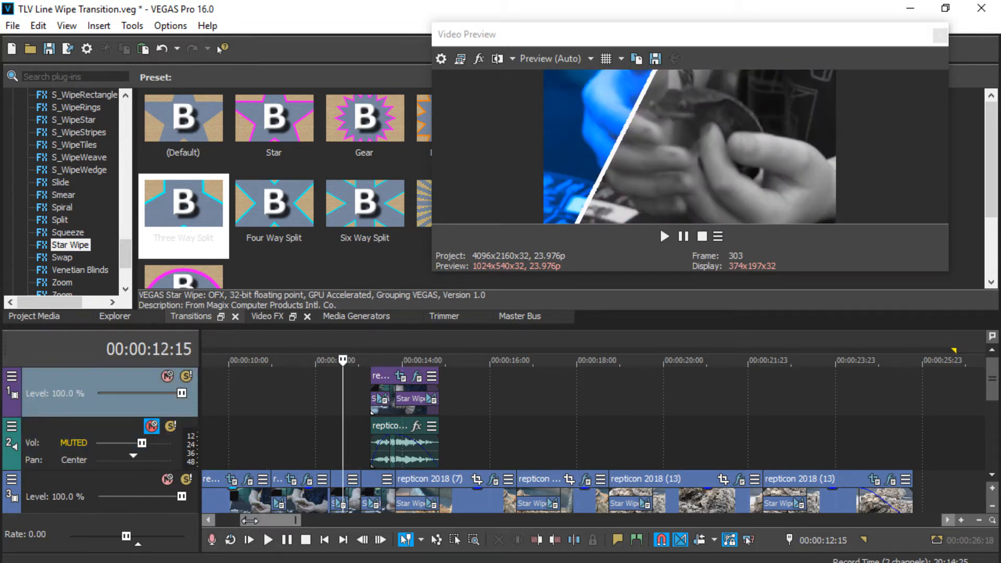
{"action": "left_click", "coordinate": [269, 541]}
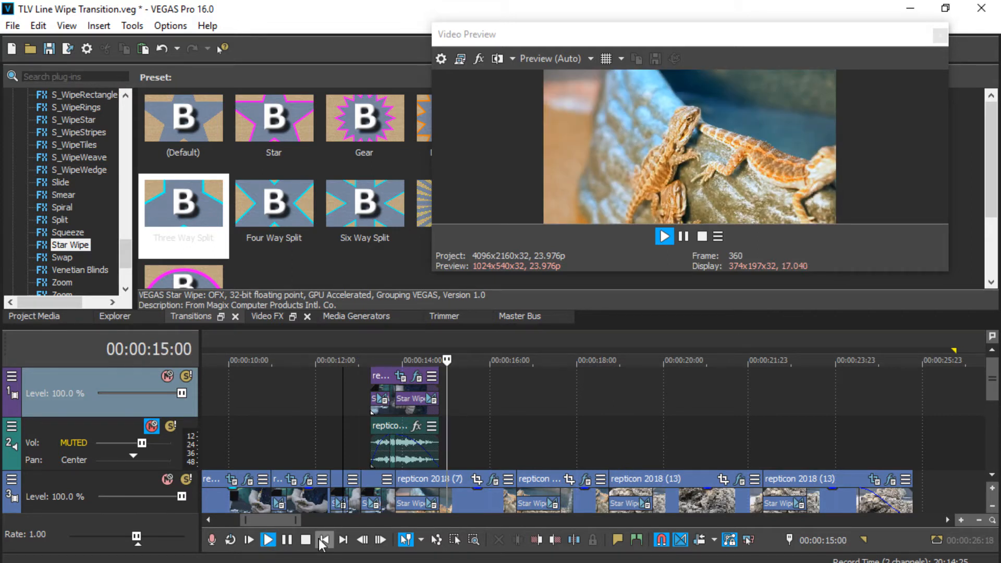
{"action": "key", "text": "space"}
Examine the overlapping wipes frame by frame up to 00:00:13:18, going back and forth between 00:00:13:04 and 00:00:13:07
{"action": "left_click", "coordinate": [359, 433]}
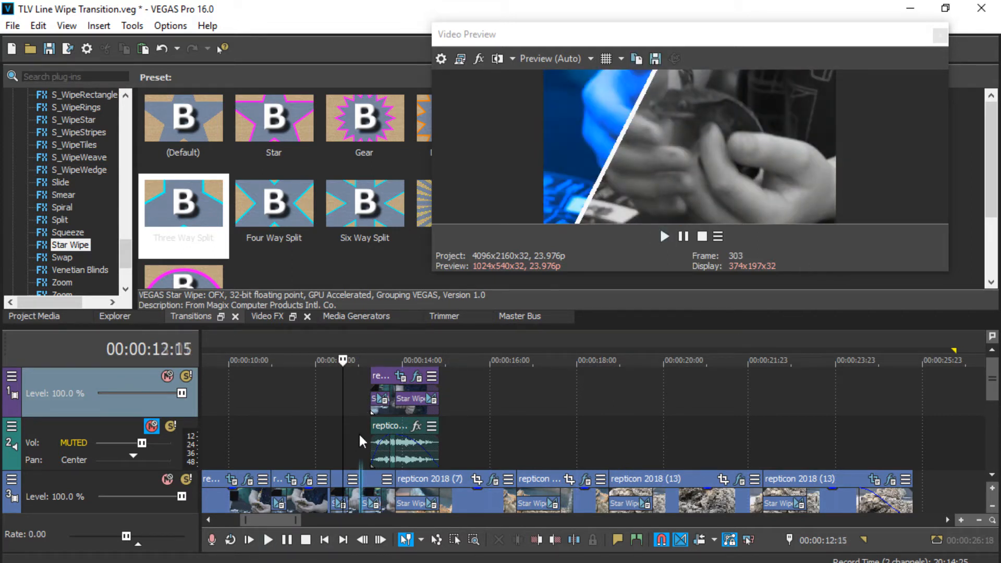
{"action": "key", "text": "Right"}
{"action": "key", "text": "Right"}
{"action": "key", "text": "Right"}
{"action": "key", "text": "Right"}
{"action": "key", "text": "Right"}
{"action": "key", "text": "Right"}
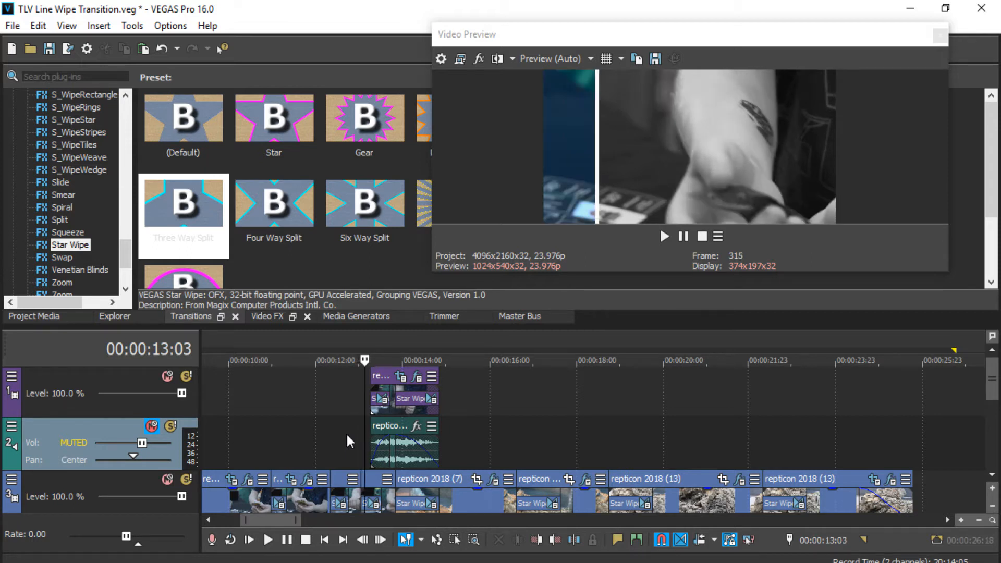
{"action": "key", "text": "Left"}
{"action": "key", "text": "Left"}
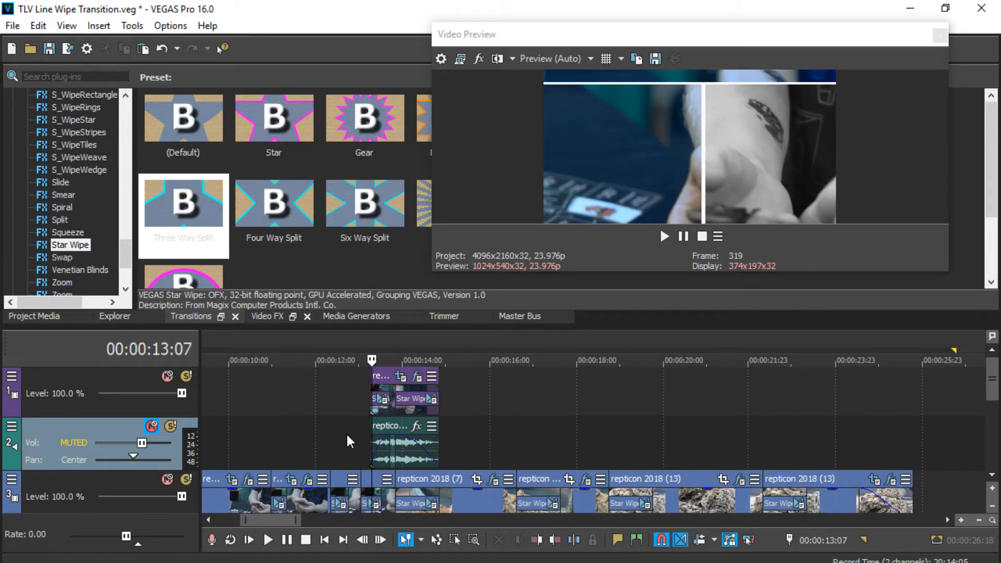
{"action": "key", "text": "Right"}
{"action": "key", "text": "Left"}
{"action": "key", "text": "Left"}
{"action": "key", "text": "Left"}
{"action": "key", "text": "Left"}
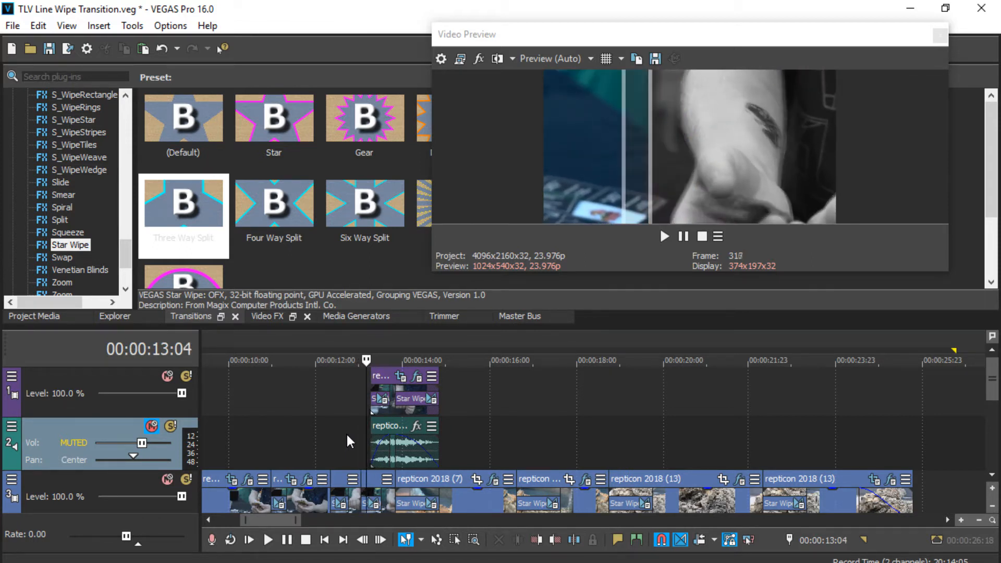
{"action": "key", "text": "Right"}
{"action": "key", "text": "Right"}
{"action": "key", "text": "Right"}
{"action": "key", "text": "Right"}
{"action": "key", "text": "Right"}
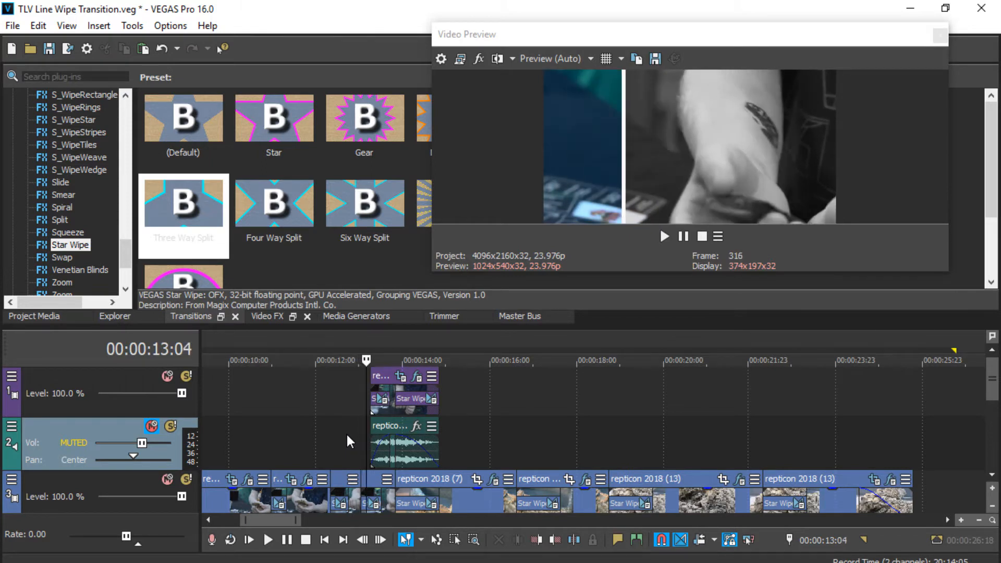
{"action": "key", "text": "Right"}
{"action": "key", "text": "Right"}
{"action": "key", "text": "Right"}
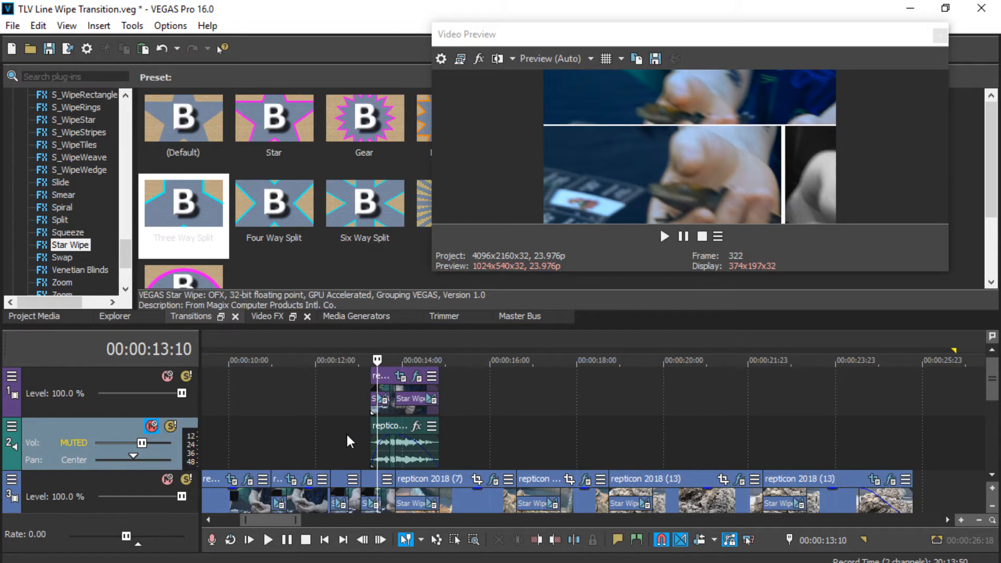
{"action": "key", "text": "Right"}
{"action": "key", "text": "Right"}
{"action": "key", "text": "Right"}
{"action": "key", "text": "Right"}
{"action": "key", "text": "Right"}
{"action": "key", "text": "Right"}
{"action": "key", "text": "Right"}
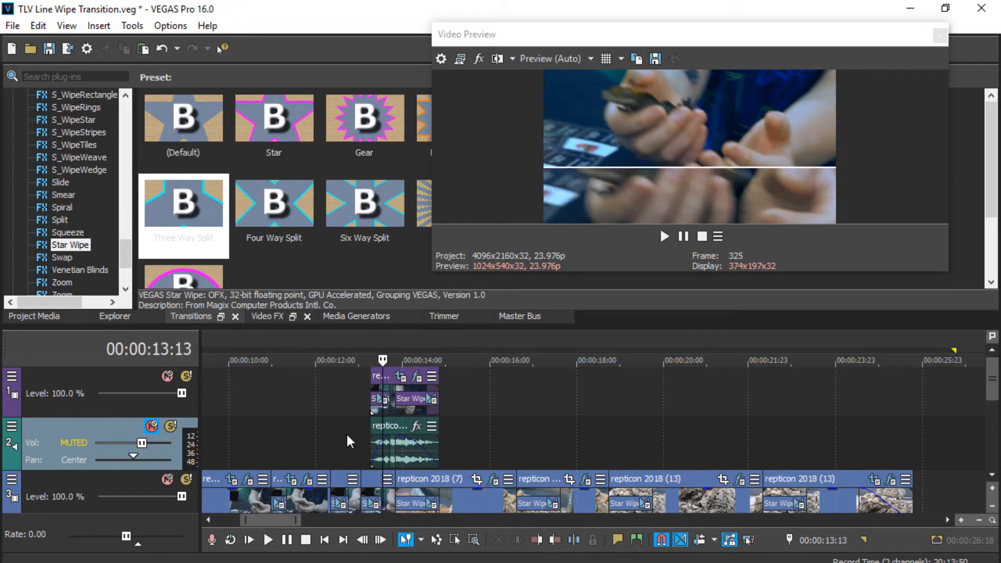
{"action": "key", "text": "Right"}
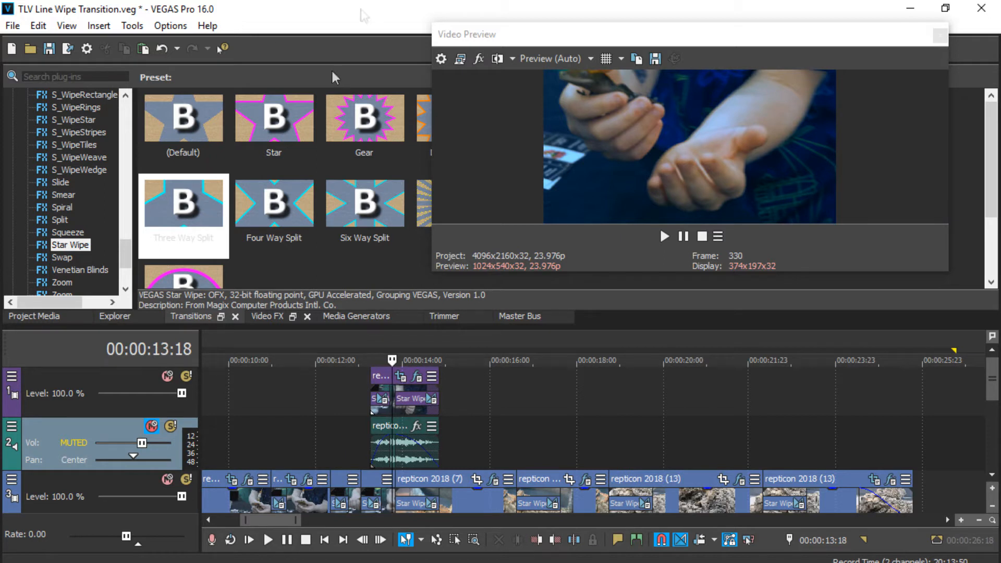
Select the short track 3 clip starting at 00:00:13:01 and examine how the two tracks' wipes combine frame by frame through 00:00:13:18
{"action": "left_click", "coordinate": [366, 481]}
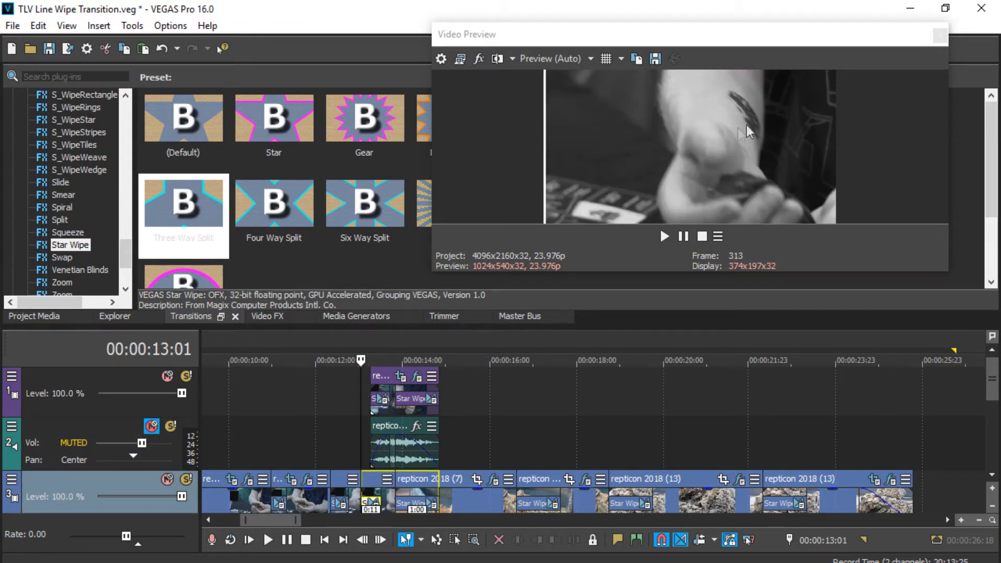
{"action": "key", "text": "Right"}
{"action": "key", "text": "Right"}
{"action": "key", "text": "Right"}
{"action": "key", "text": "Right"}
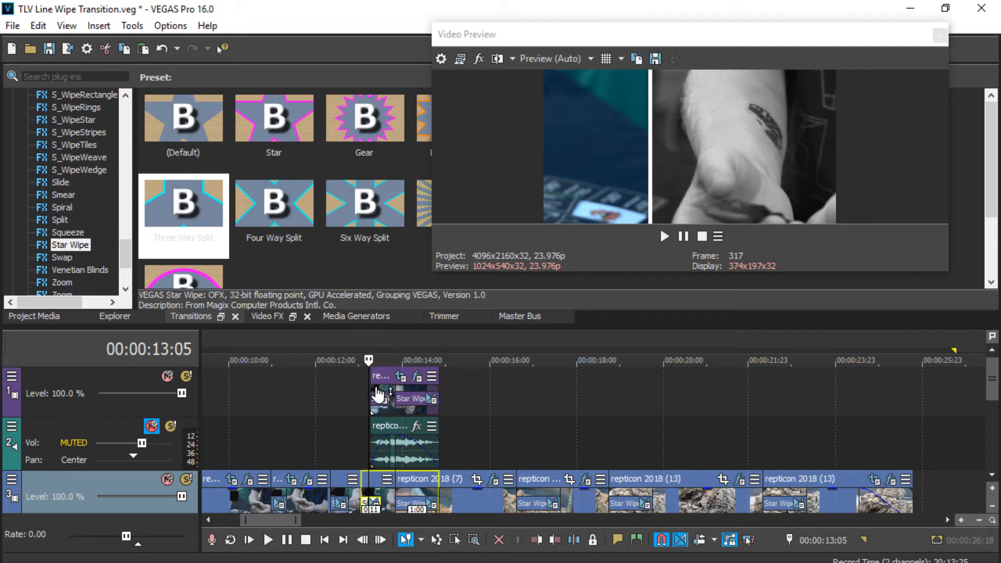
{"action": "key", "text": "Right"}
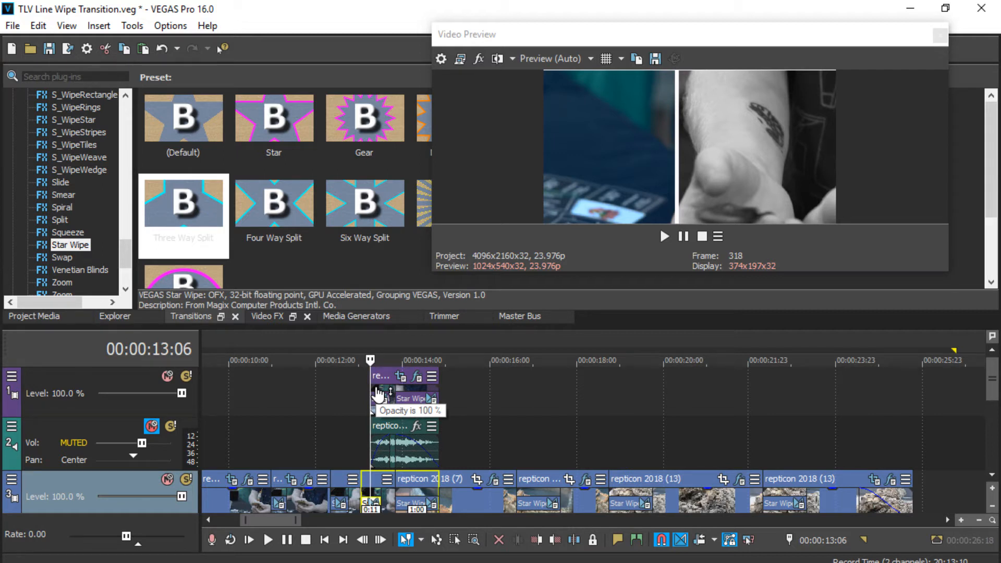
{"action": "key", "text": "Right"}
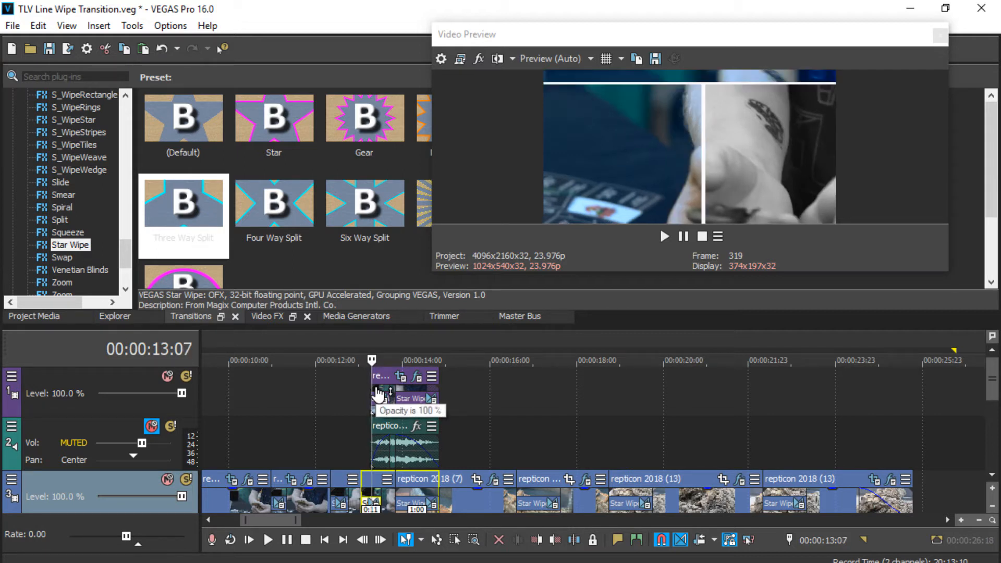
{"action": "key", "text": "Right"}
{"action": "key", "text": "Right"}
{"action": "key", "text": "Right"}
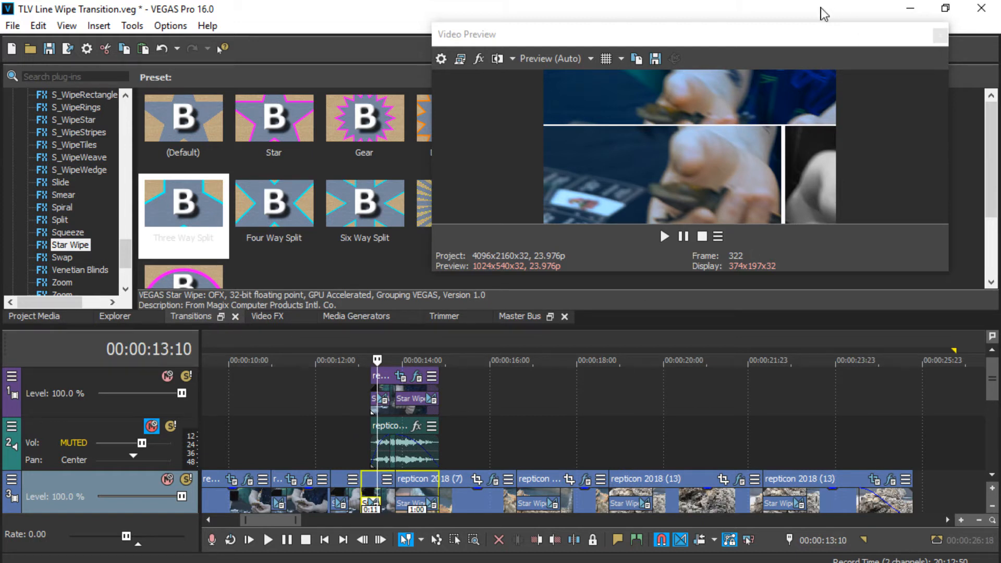
{"action": "key", "text": "Right"}
{"action": "key", "text": "Right"}
{"action": "key", "text": "Right"}
{"action": "key", "text": "Right"}
{"action": "key", "text": "Right"}
{"action": "key", "text": "Right"}
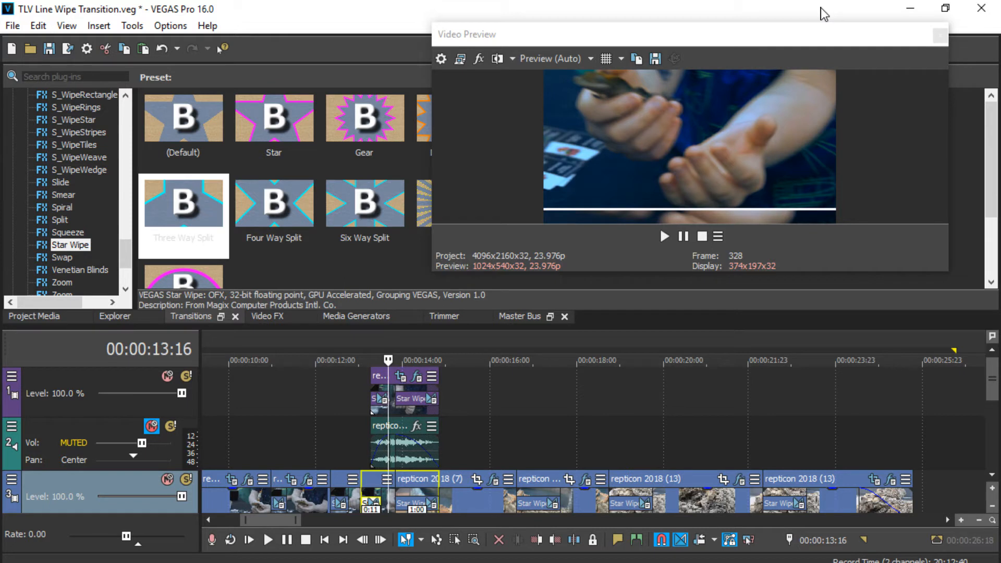
{"action": "key", "text": "Right"}
{"action": "key", "text": "Right"}
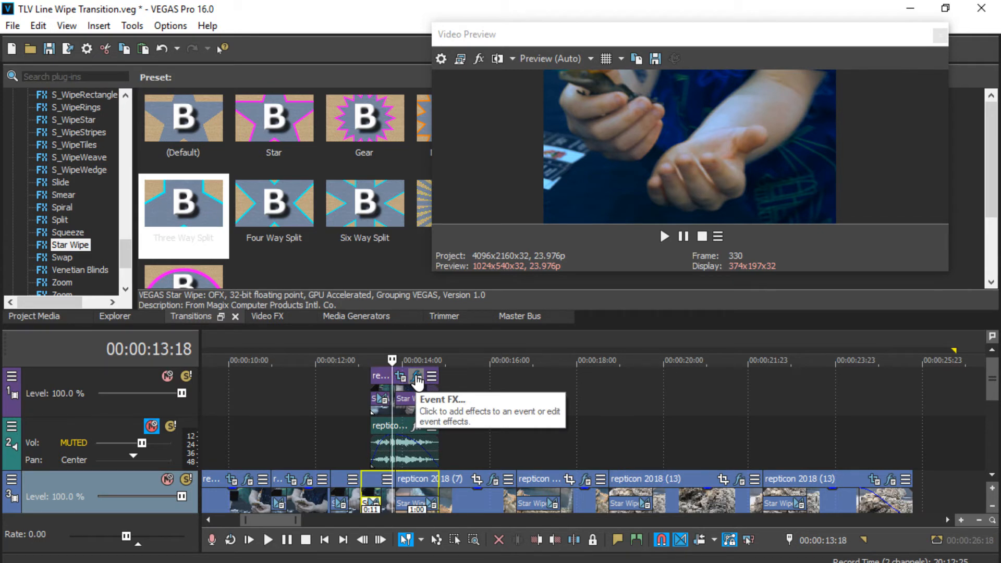
Inspect the event effects and then the Pan/Crop settings of the track 1 clip above the playhead, closing each without changes
{"action": "left_click", "coordinate": [417, 377]}
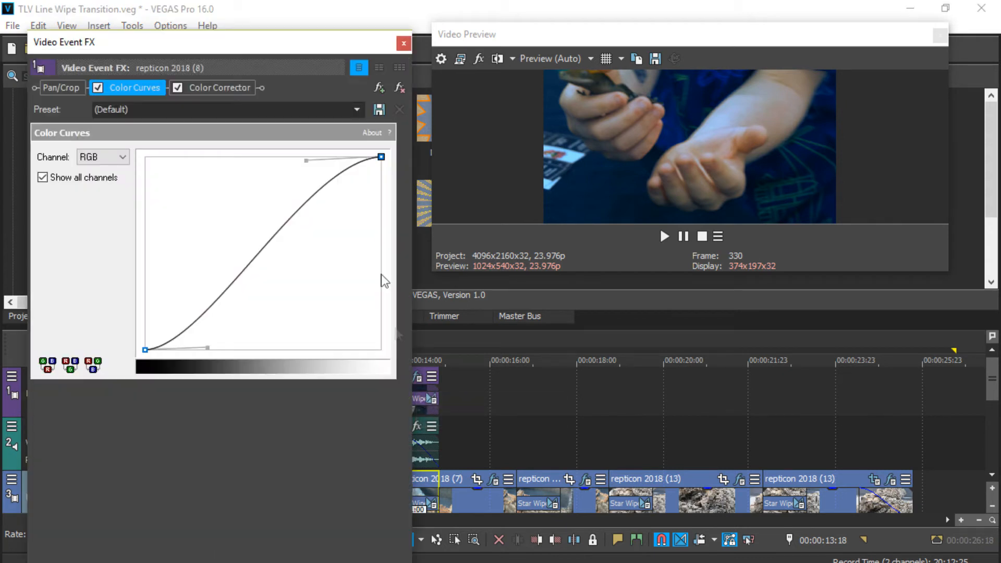
{"action": "left_click", "coordinate": [404, 43]}
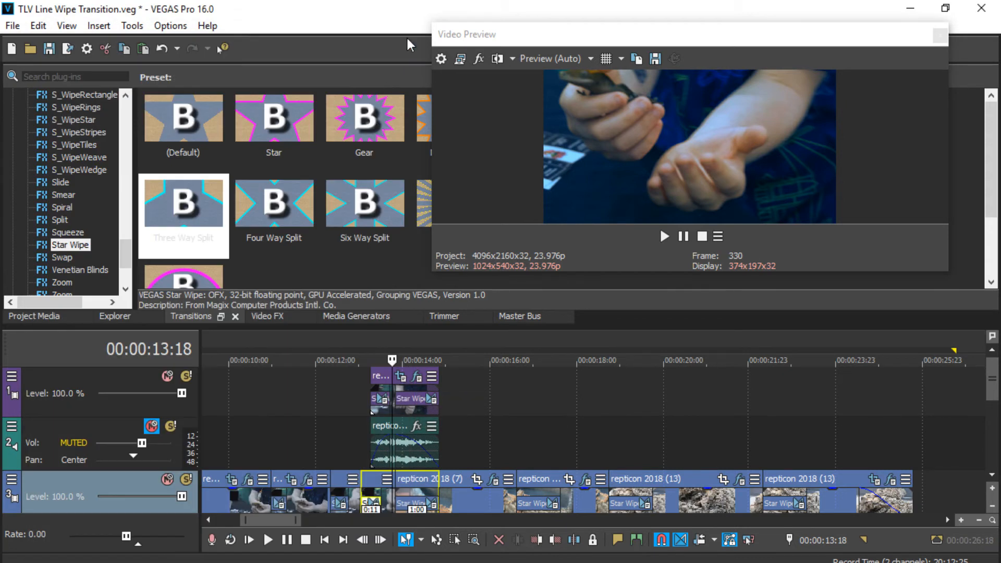
{"action": "left_click", "coordinate": [403, 377]}
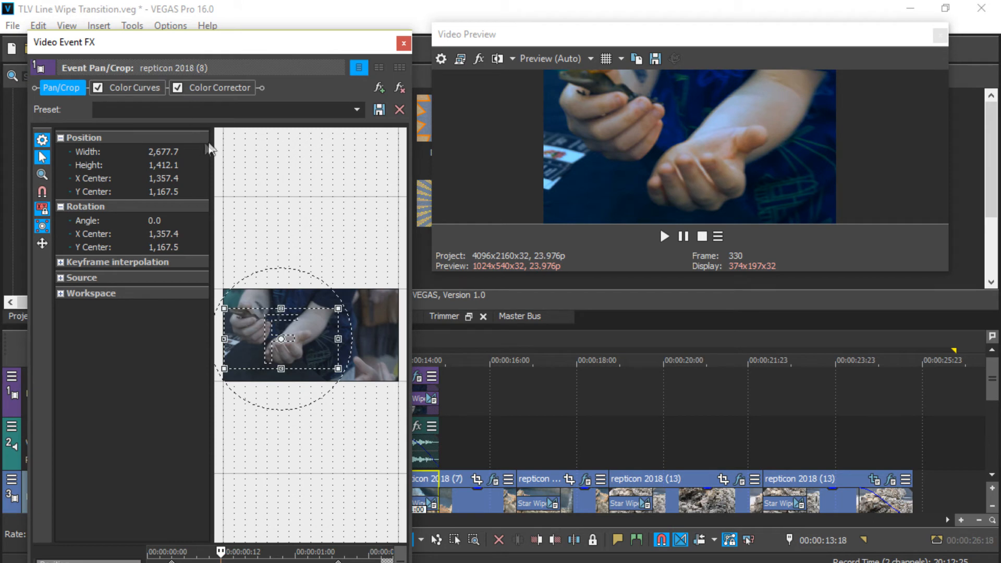
{"action": "left_click", "coordinate": [404, 44]}
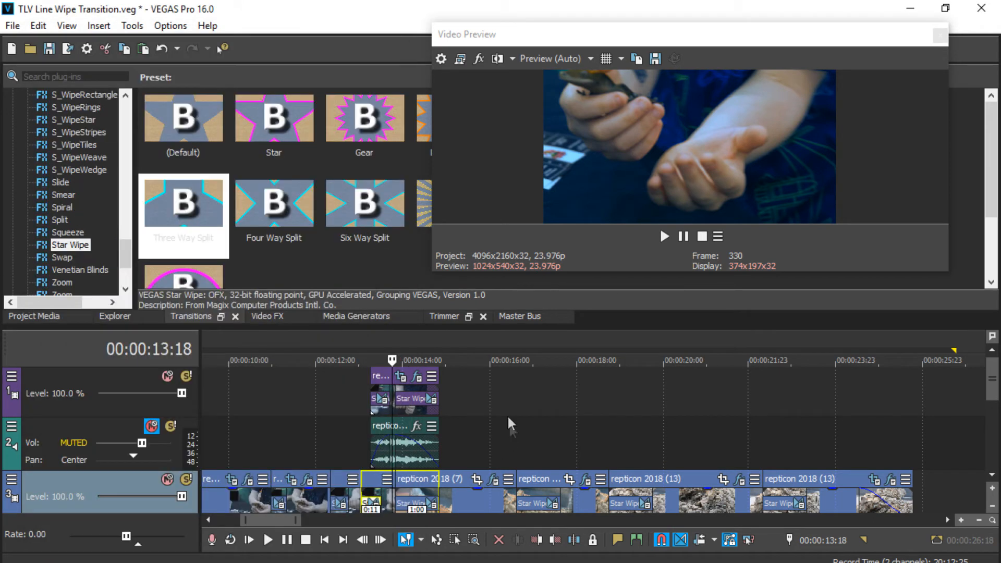
Open the settings of the Star Wipe at the start of the track 1 clip and expand its Center control for inspection
{"action": "left_click", "coordinate": [384, 399]}
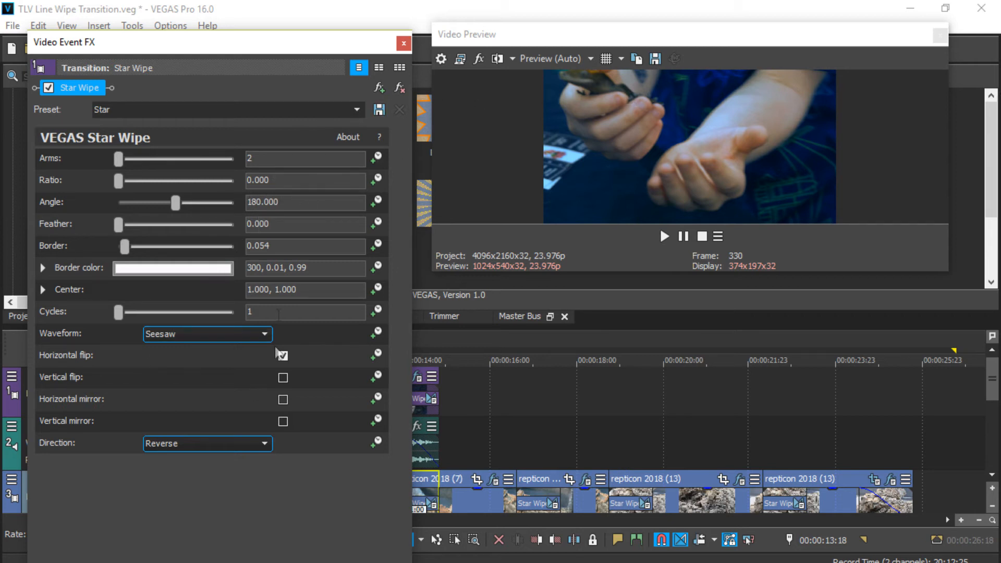
{"action": "left_click", "coordinate": [42, 290]}
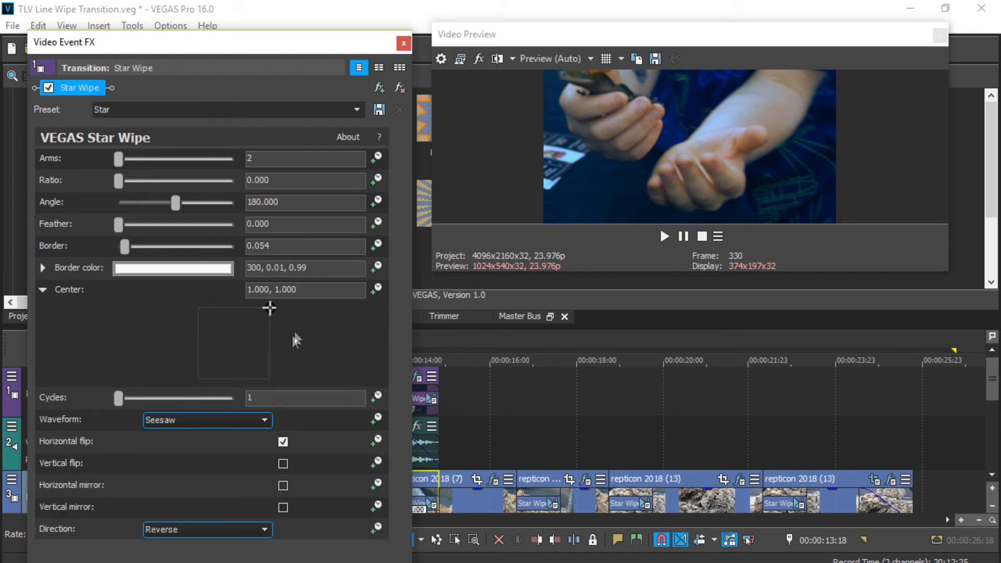